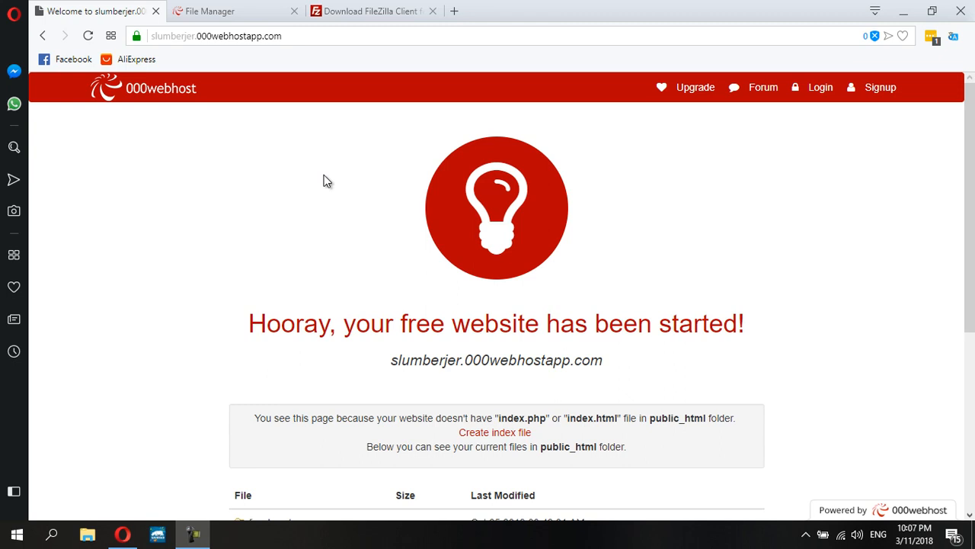
# Open the 000webhost home page in a new tab and go through its login to the members' website list.
pyautogui.rightClick(156, 93)
pyautogui.click(157, 97)
pyautogui.click(203, 9)
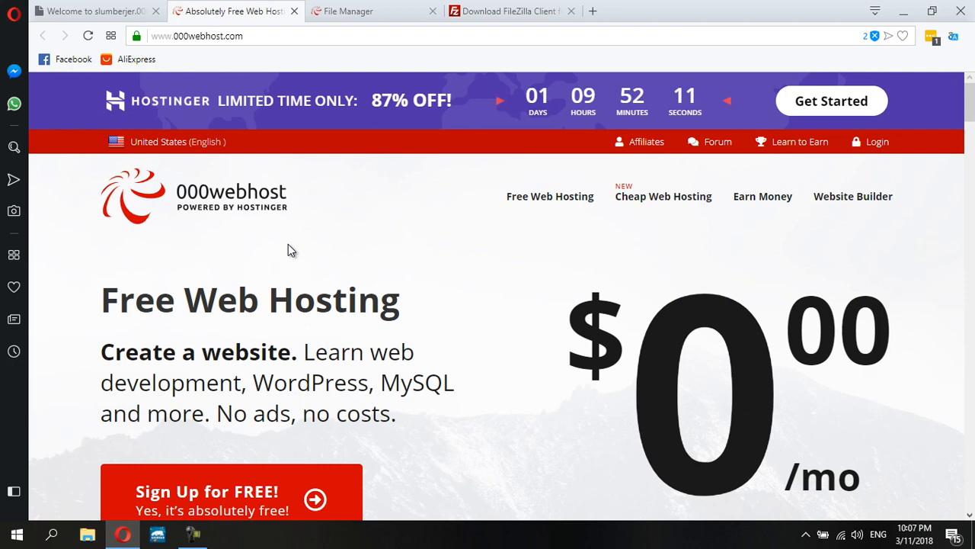
pyautogui.click(882, 147)
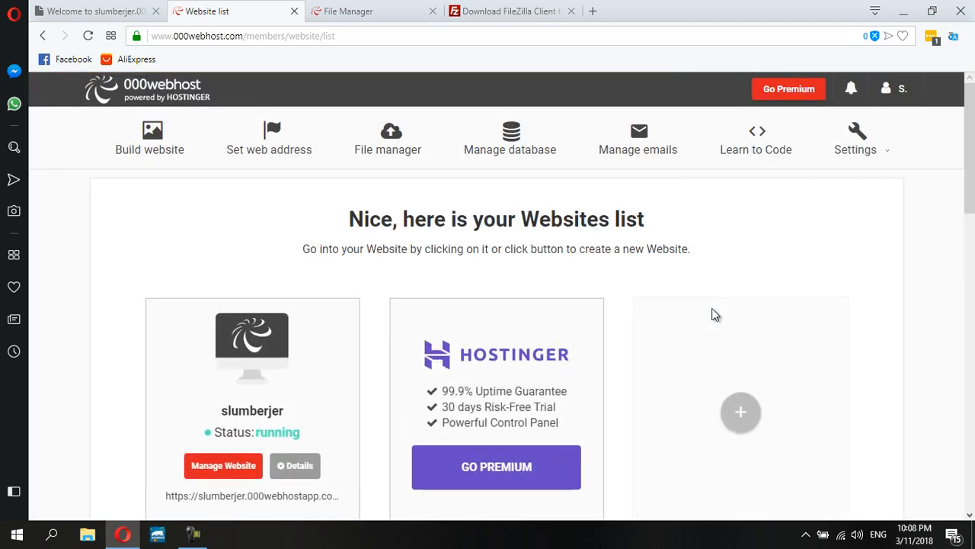
# Review the FTP upload details and quick links in the existing website's details, and close them.
pyautogui.scroll(-1, 714, 314)
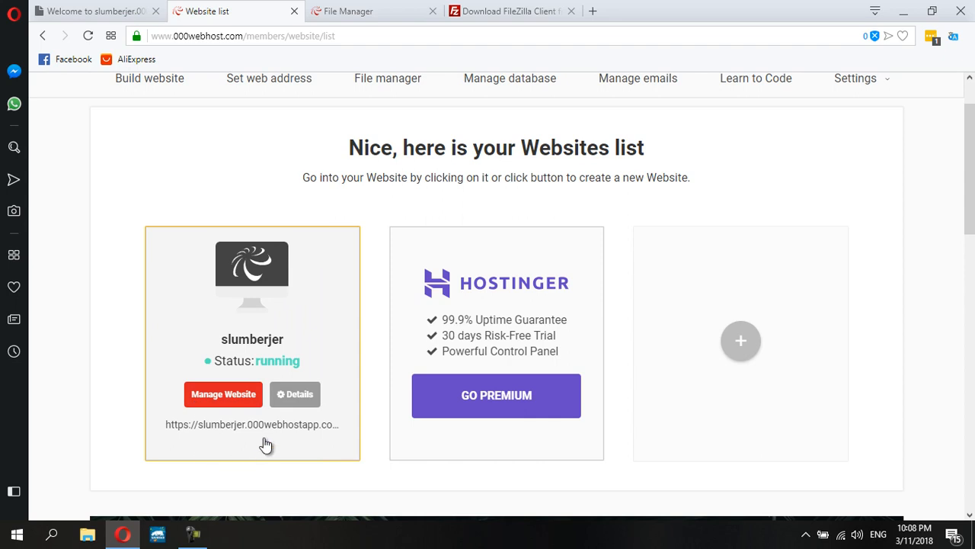
pyautogui.click(295, 394)
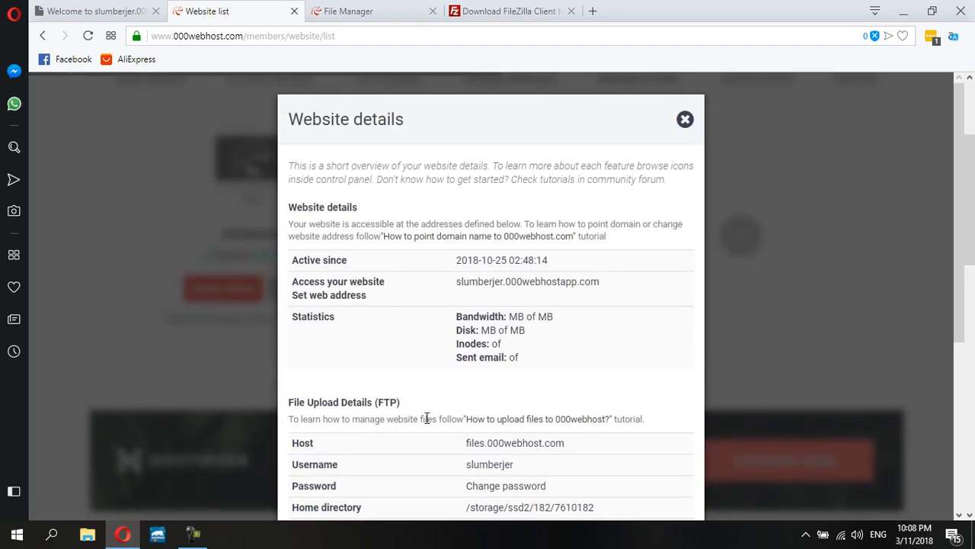
pyautogui.scroll(-1, 425, 417)
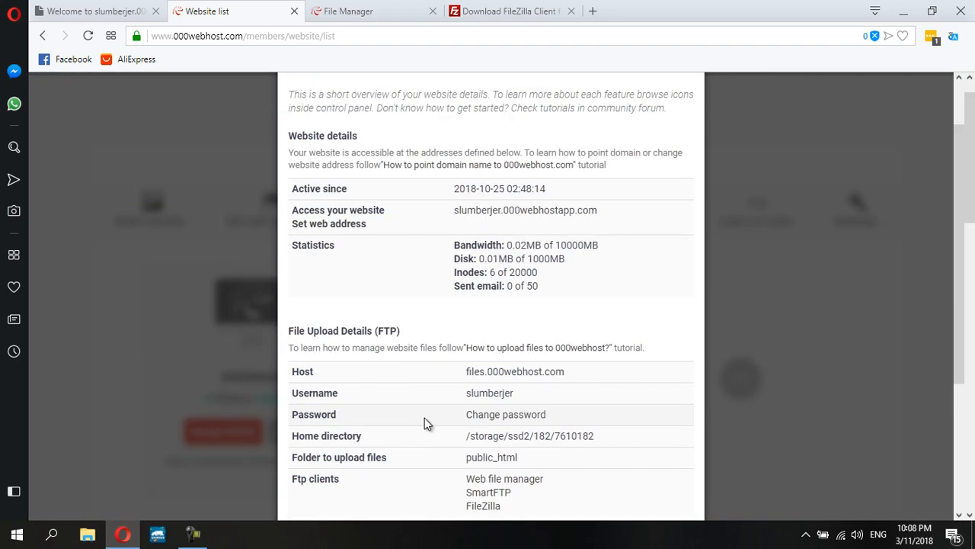
pyautogui.scroll(-2, 424, 418)
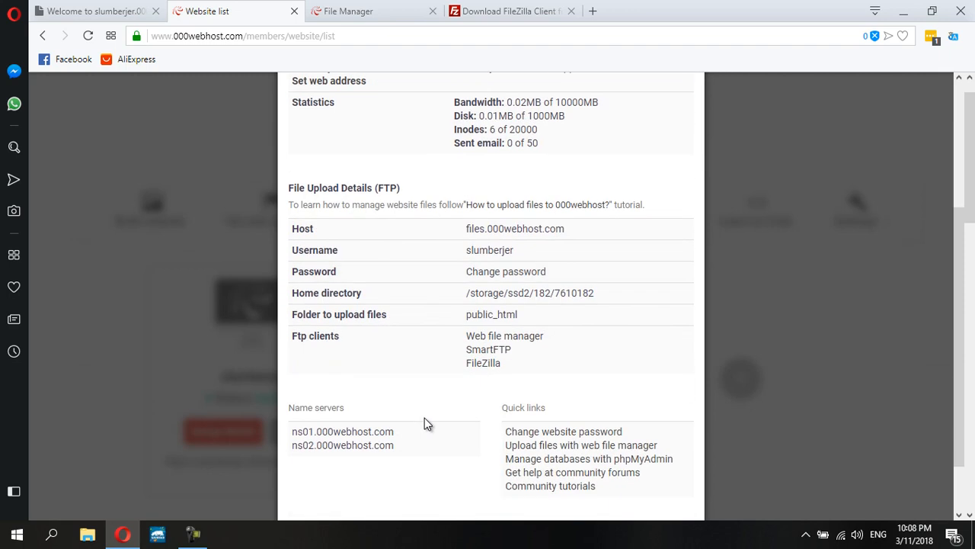
pyautogui.scroll(-1, 425, 417)
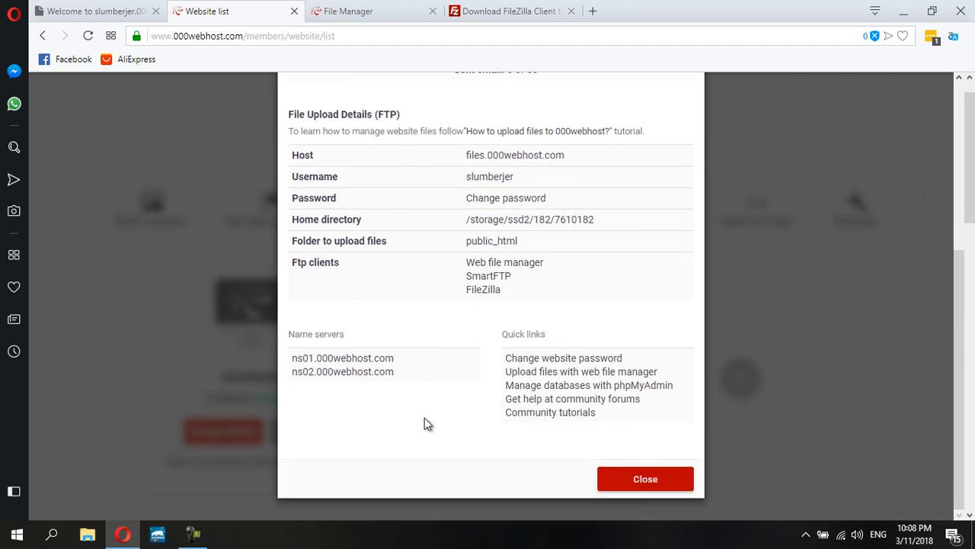
pyautogui.scroll(4, 433, 417)
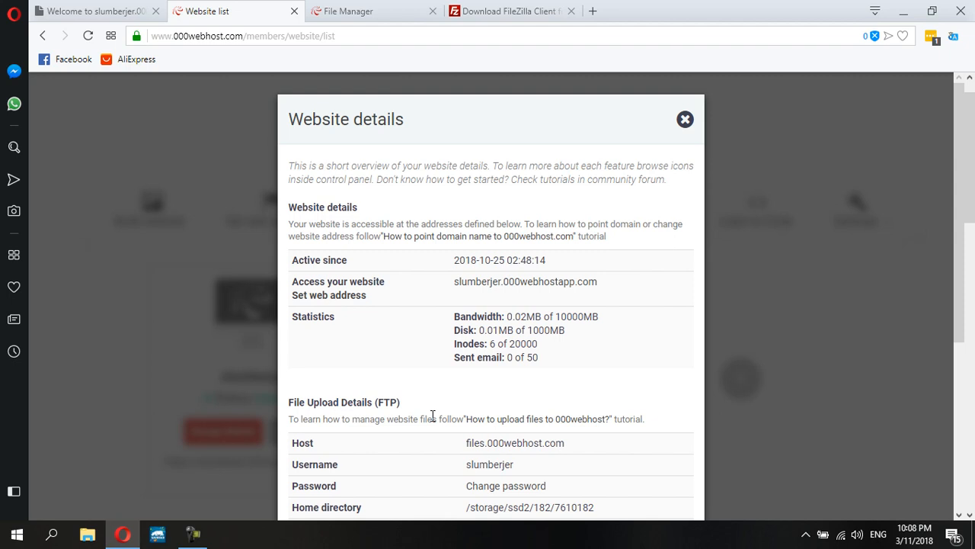
pyautogui.click(685, 119)
pyautogui.scroll(1, 690, 360)
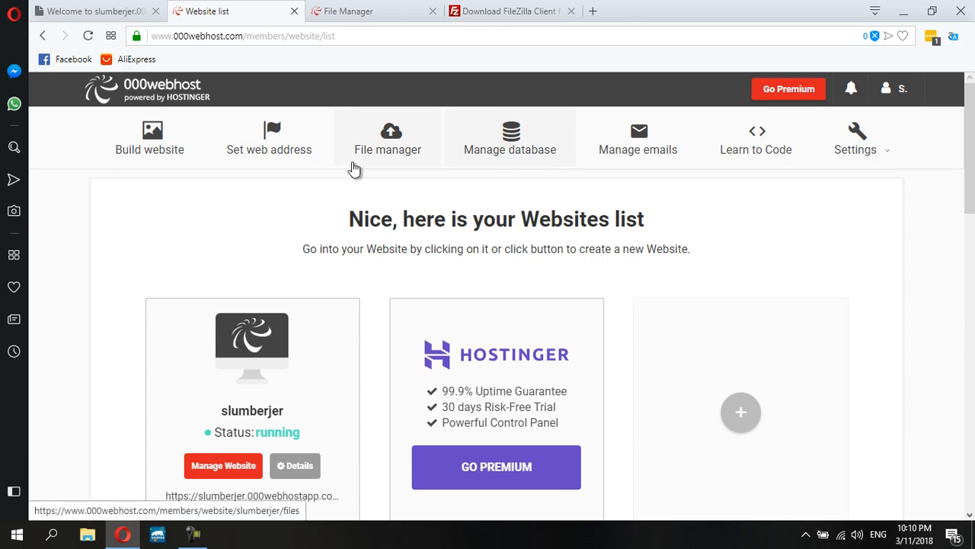
pyautogui.click(343, 9)
pyautogui.click(501, 6)
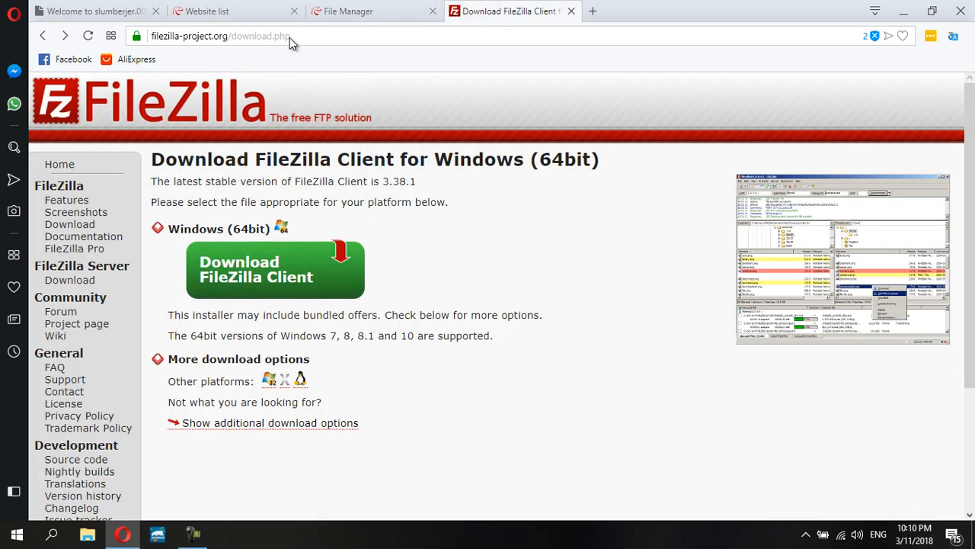
pyautogui.click(358, 9)
pyautogui.click(238, 7)
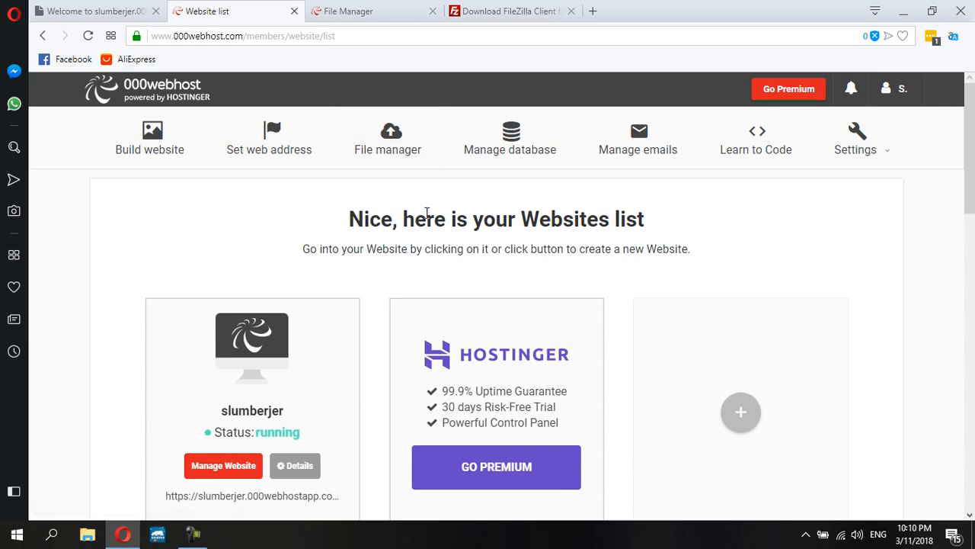
pyautogui.click(392, 154)
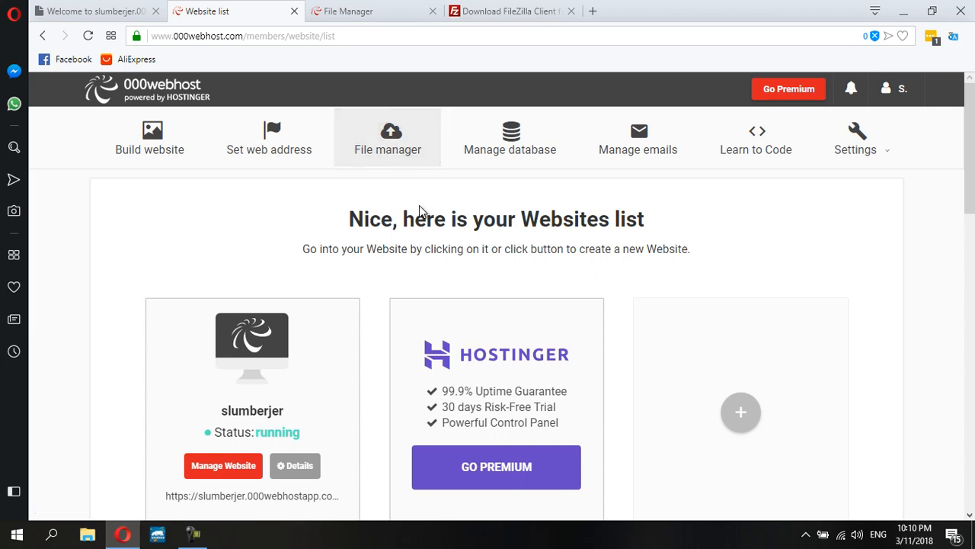
# Download the standard FileZilla edition for 64-bit Windows and save FileZilla_3.38.1_win64-setup_bundled to the Desktop.
pyautogui.click(494, 14)
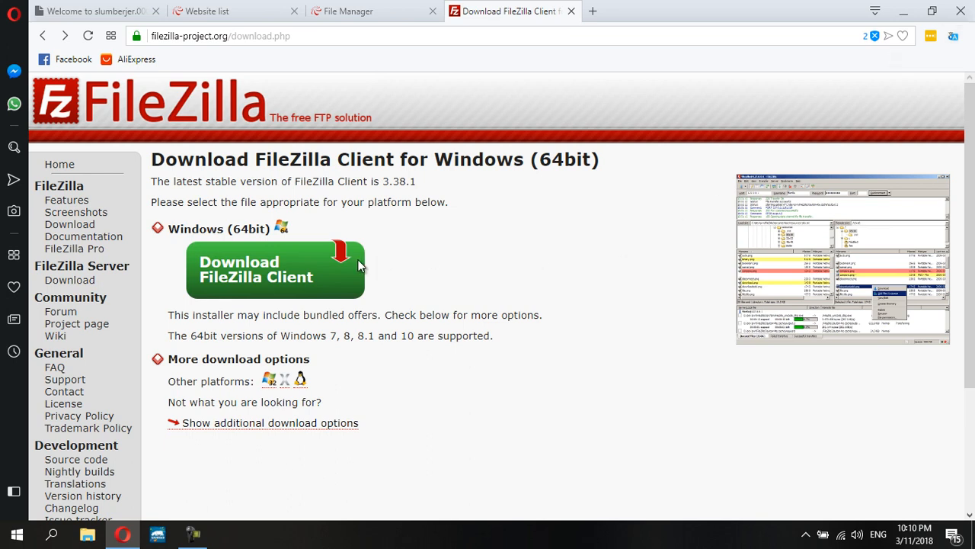
pyautogui.click(272, 285)
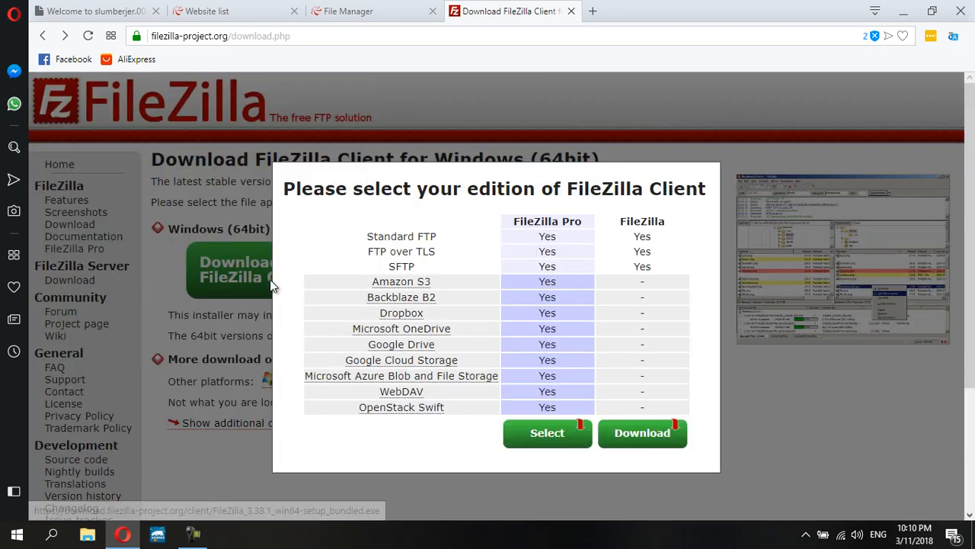
pyautogui.click(644, 434)
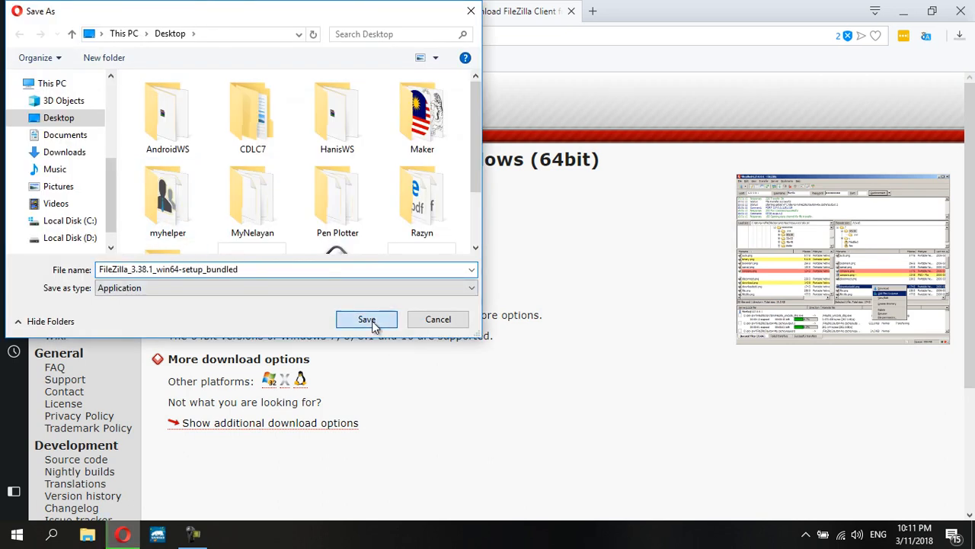
pyautogui.click(368, 320)
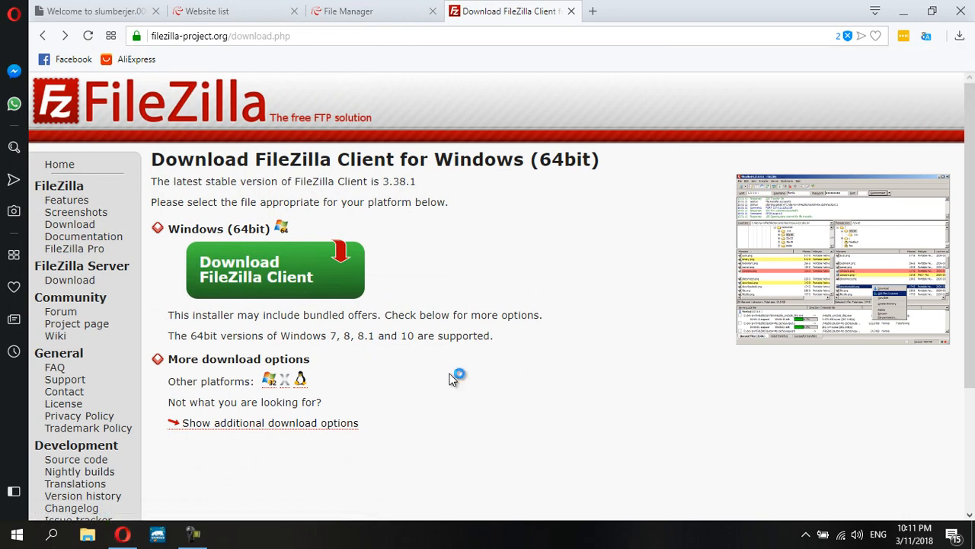
# Install FileZilla Client 3.38.1 for all users in C:\Program Files\FileZilla FTP Client, start it and dismiss its welcome dialog.
pyautogui.click(560, 380)
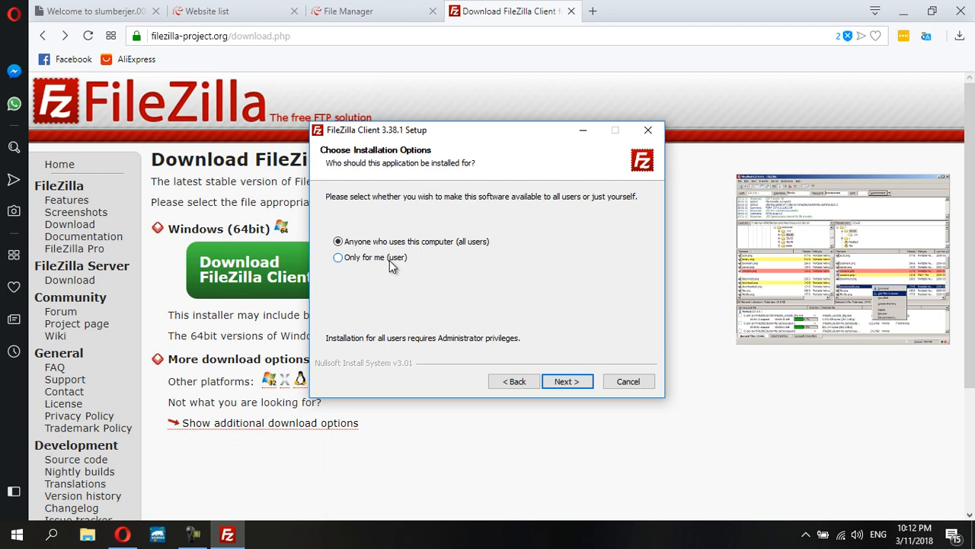
pyautogui.click(571, 384)
pyautogui.click(571, 383)
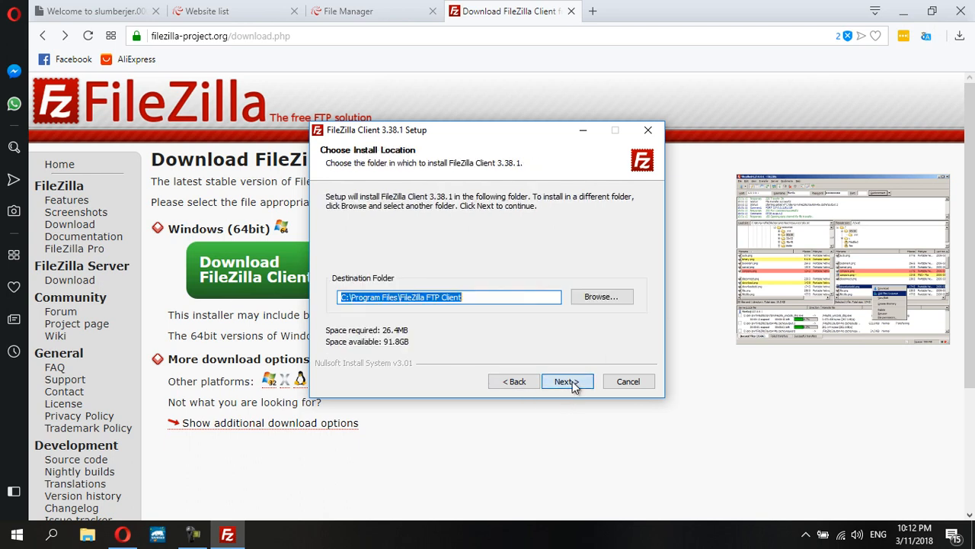
pyautogui.click(514, 381)
pyautogui.click(453, 281)
pyautogui.click(444, 291)
pyautogui.click(564, 381)
pyautogui.click(557, 384)
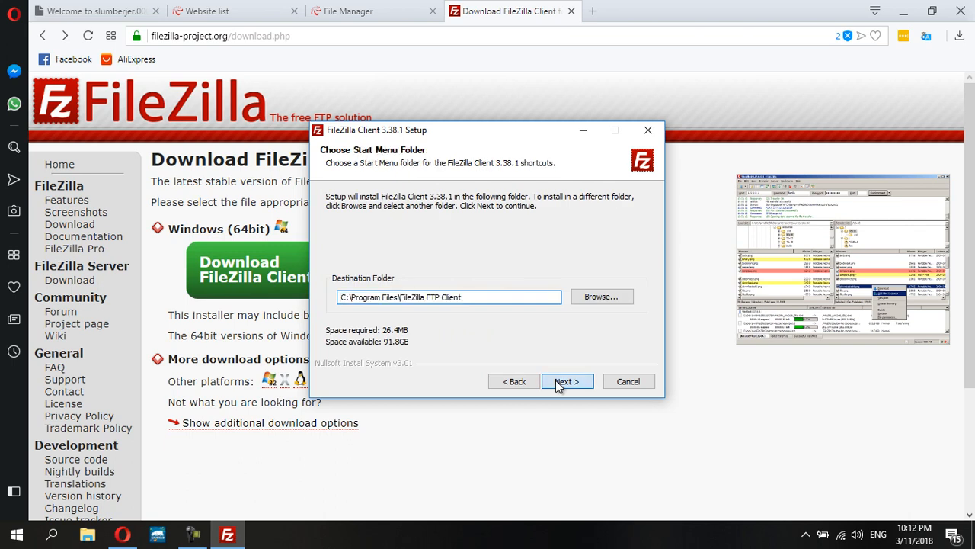
pyautogui.click(561, 383)
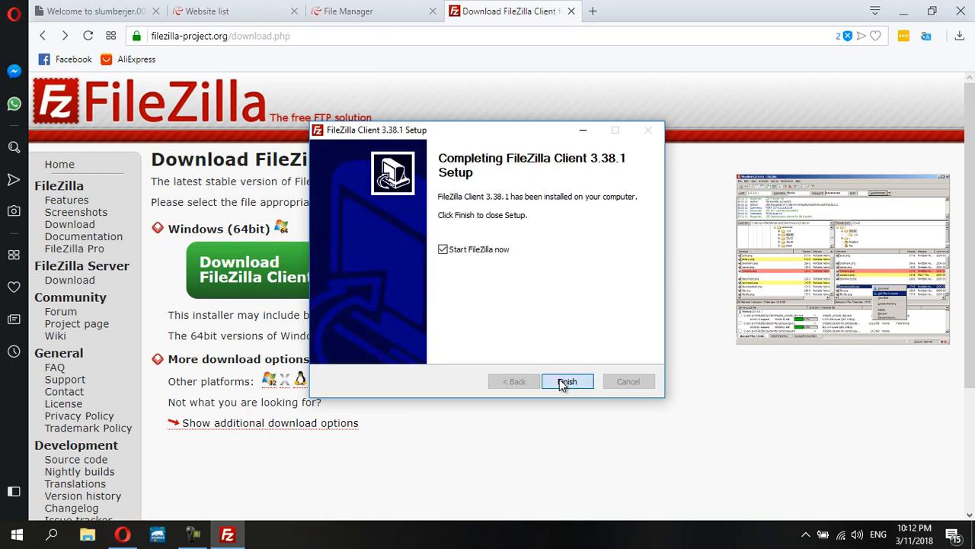
pyautogui.click(567, 382)
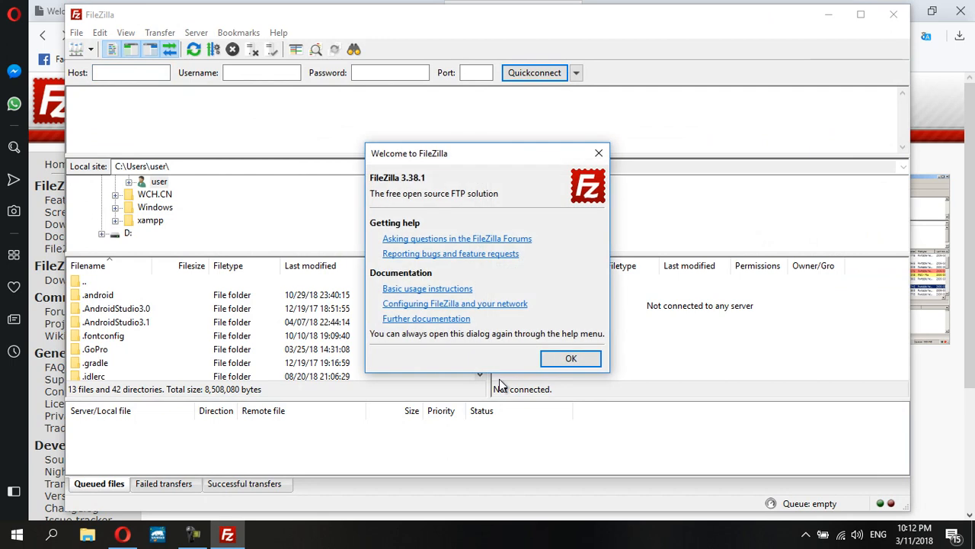
pyautogui.click(578, 358)
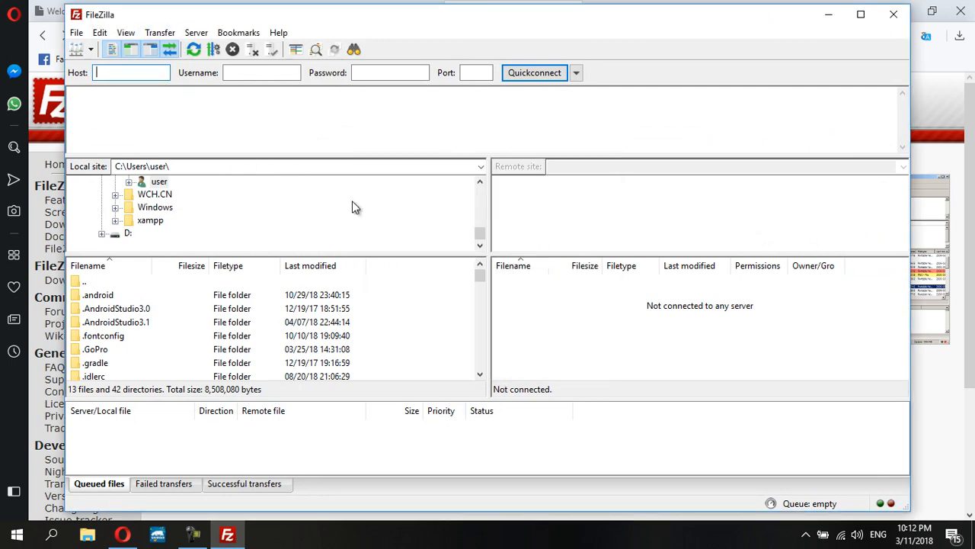
# Switch back to the browser and show the 000webhost website list.
pyautogui.click(937, 109)
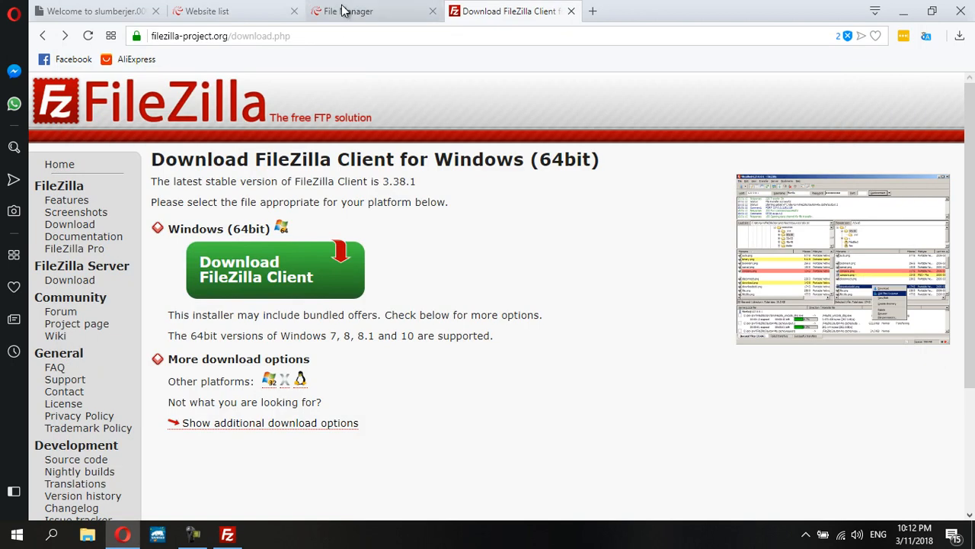
pyautogui.click(258, 8)
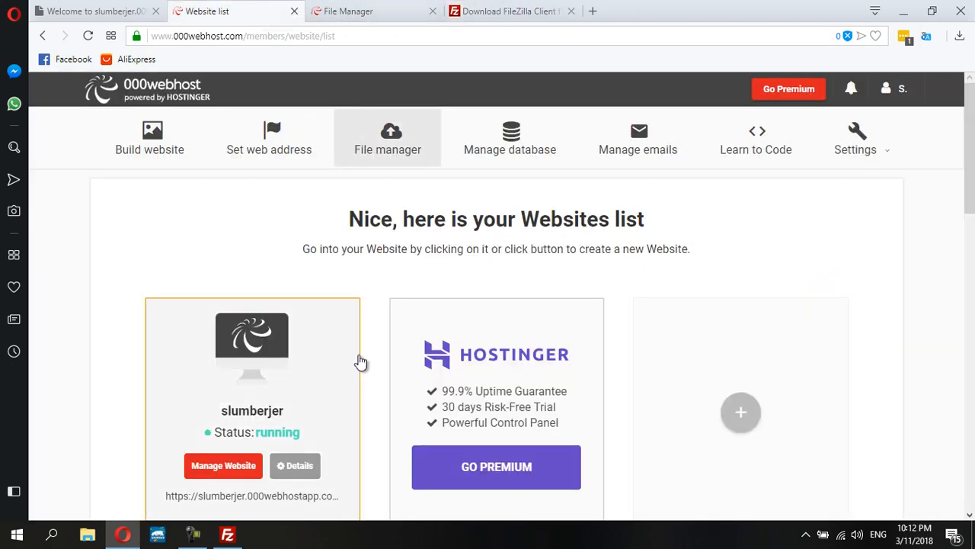
pyautogui.scroll(-1, 359, 362)
pyautogui.click(295, 393)
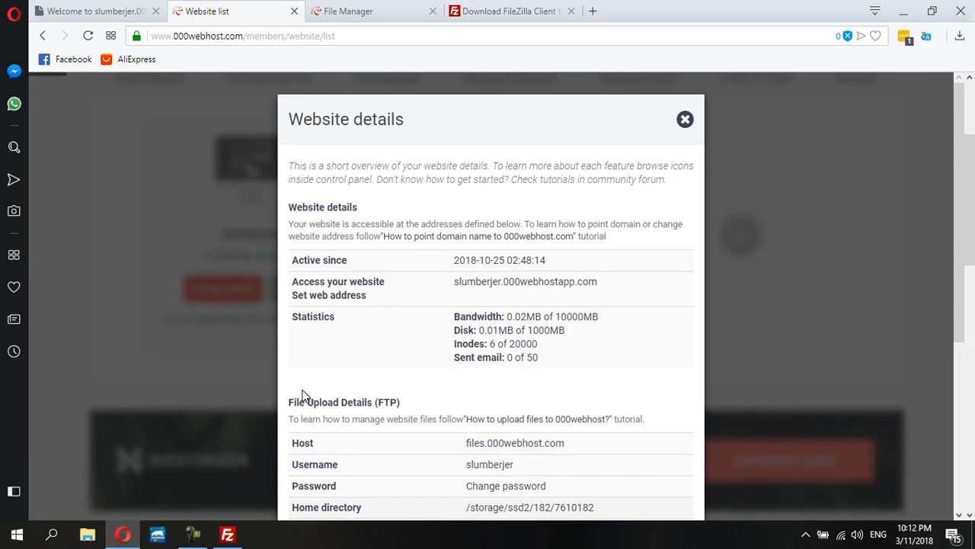
pyautogui.click(681, 126)
pyautogui.scroll(-2, 172, 361)
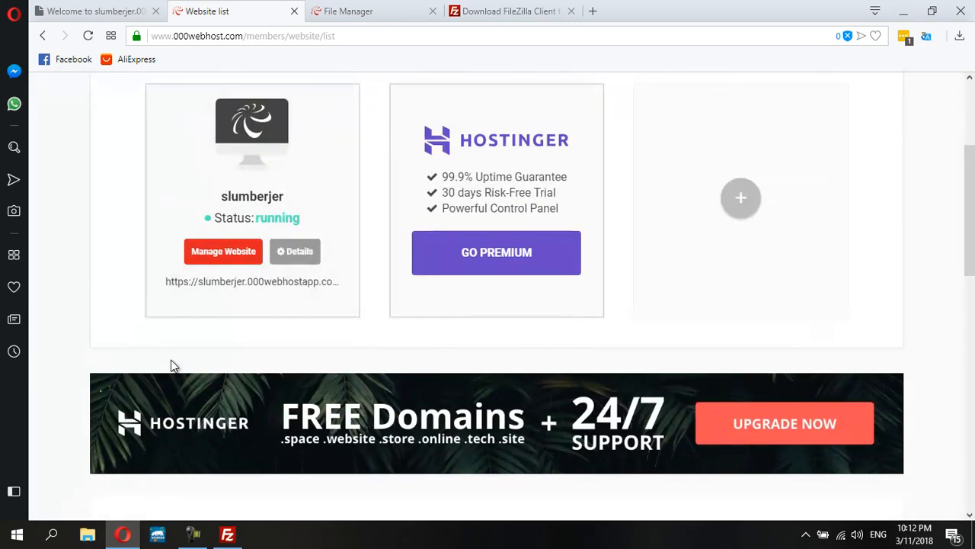
pyautogui.scroll(1, 262, 289)
pyautogui.scroll(2, 268, 313)
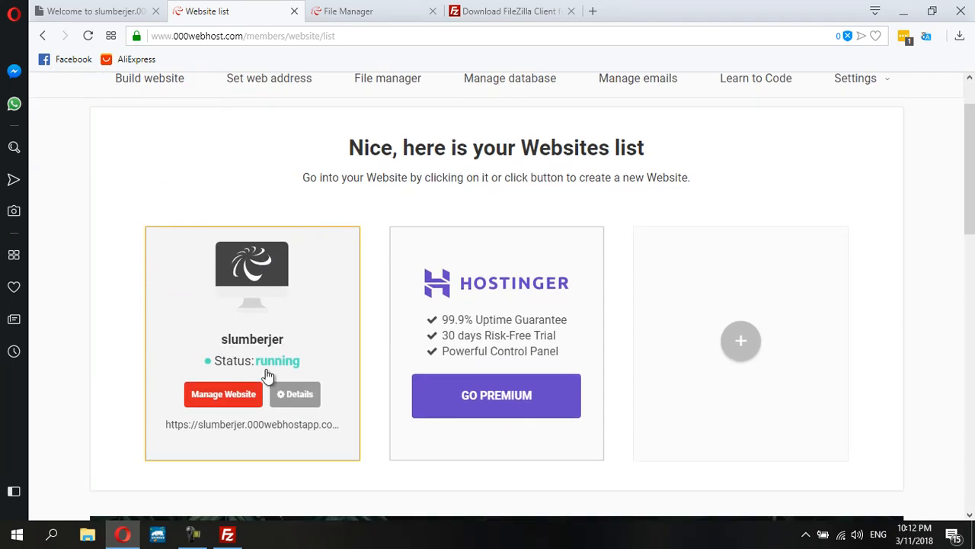
# Copy the FTP host files.000webhost.com from the website's details and paste it as the host in FileZilla.
pyautogui.click(299, 396)
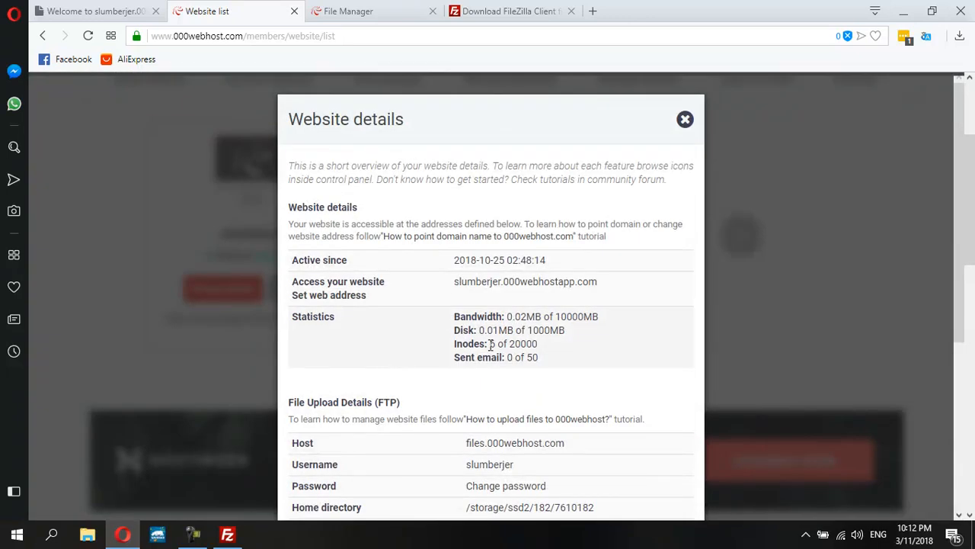
pyautogui.scroll(-1, 490, 347)
pyautogui.scroll(-2, 490, 348)
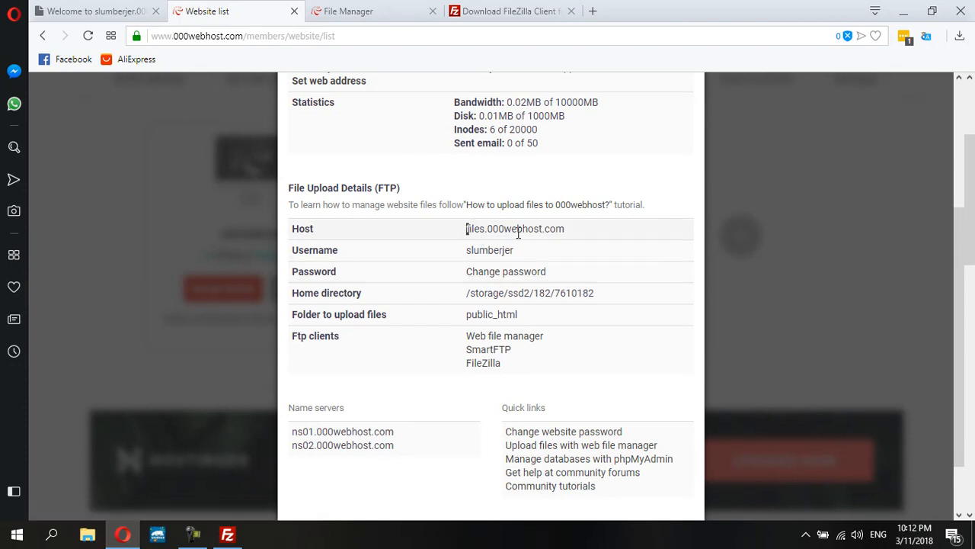
pyautogui.moveTo(475, 231); pyautogui.dragTo(579, 242)
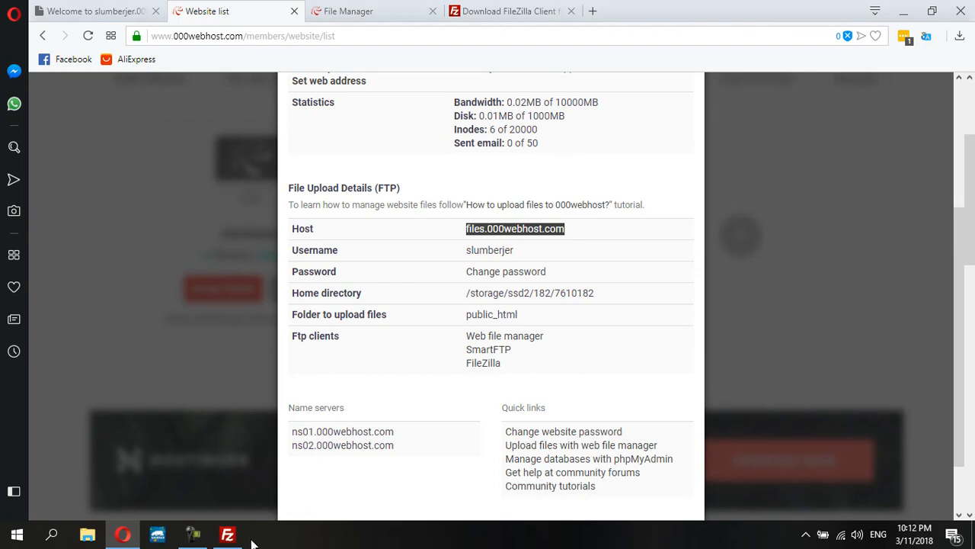
pyautogui.click(227, 534)
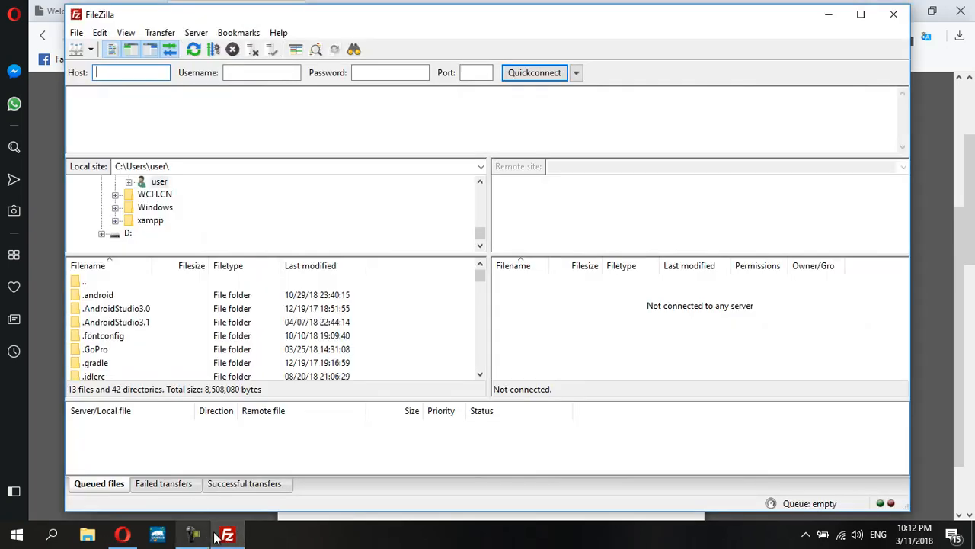
pyautogui.click(227, 534)
pyautogui.hotkey('ctrl', 'c')
pyautogui.click(227, 535)
pyautogui.hotkey('ctrl', 'v')
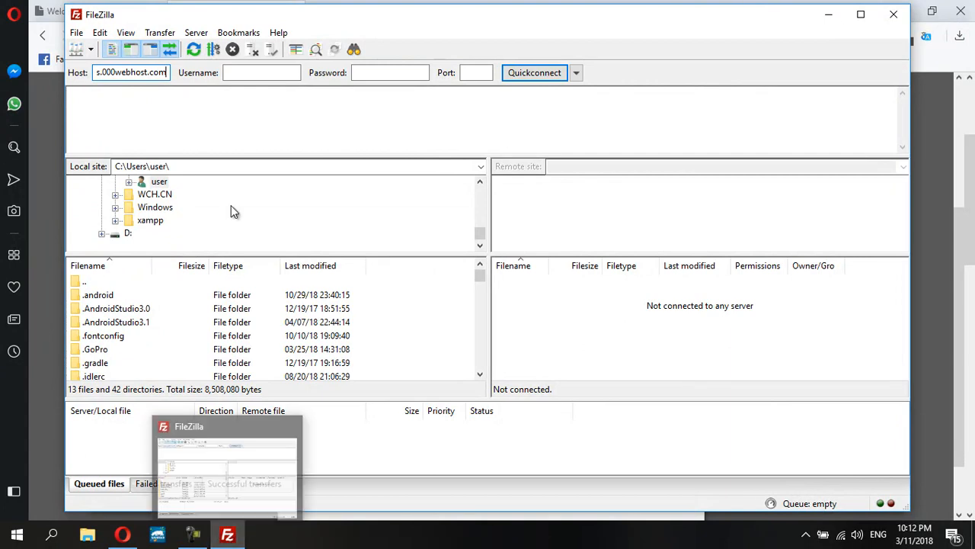
# Enter the website's FTP username and the account password for the quick connection.
pyautogui.click(268, 76)
pyautogui.write('slumberjer')
pyautogui.click(387, 75)
pyautogui.write('•••••••••')
pyautogui.press('Tab')
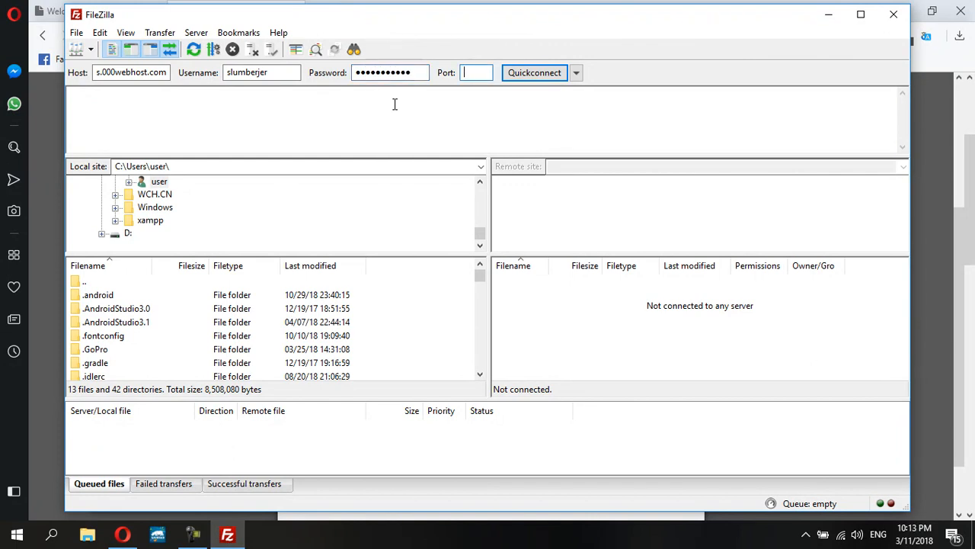
# Review the website's FTP upload details in the browser.
pyautogui.click(129, 536)
pyautogui.scroll(-1, 470, 359)
pyautogui.scroll(-1, 470, 364)
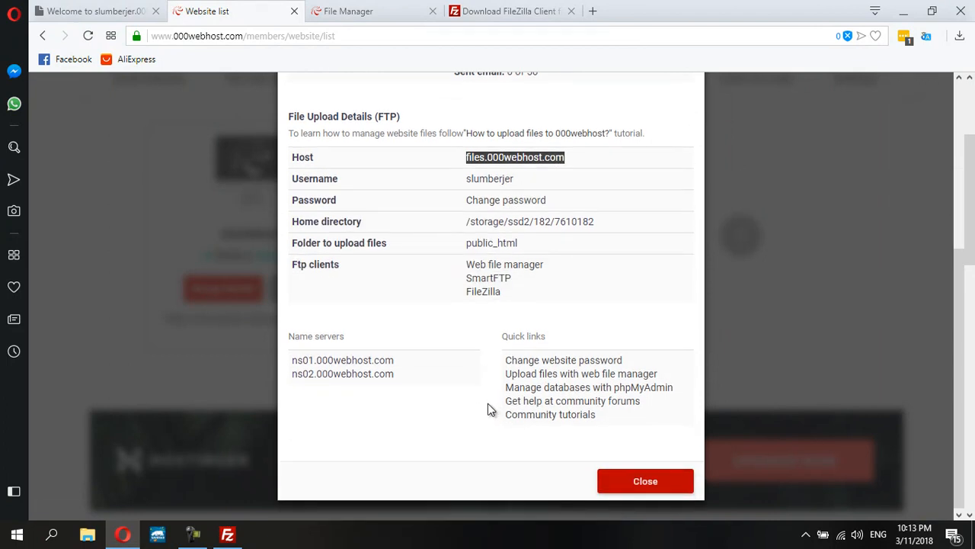
pyautogui.scroll(5, 492, 348)
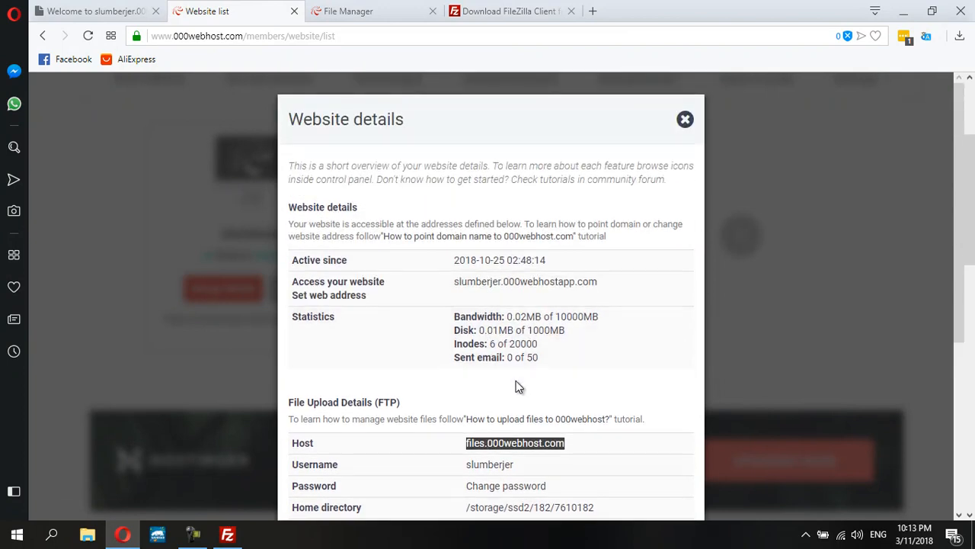
pyautogui.scroll(-5, 496, 390)
# Connect FileZilla to the host on port 21, saving passwords and always trusting the server's certificate.
pyautogui.click(227, 534)
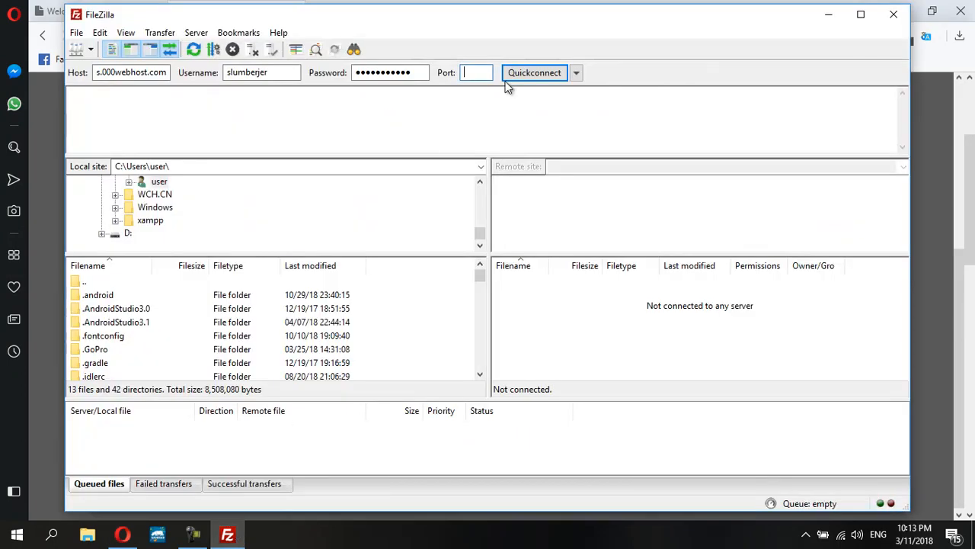
pyautogui.write('21')
pyautogui.click(534, 75)
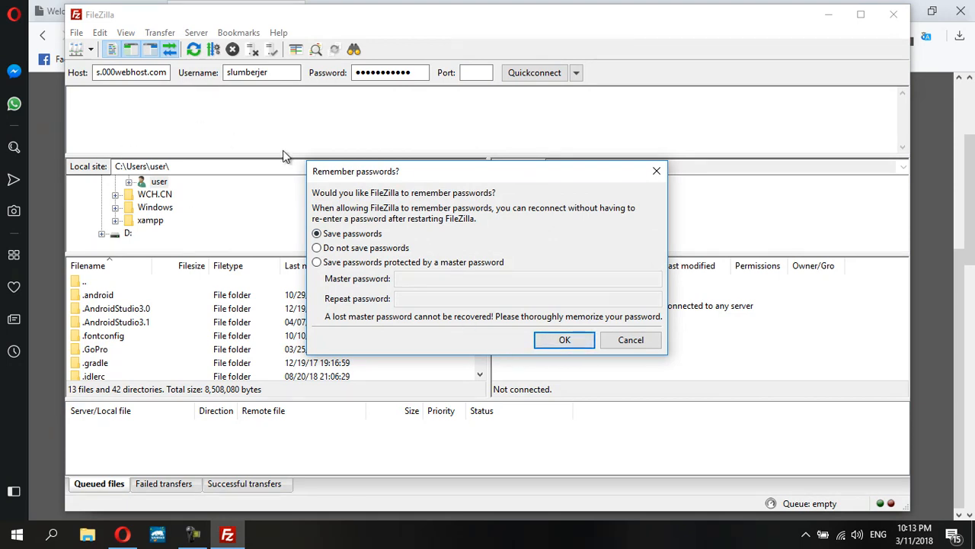
pyautogui.click(550, 344)
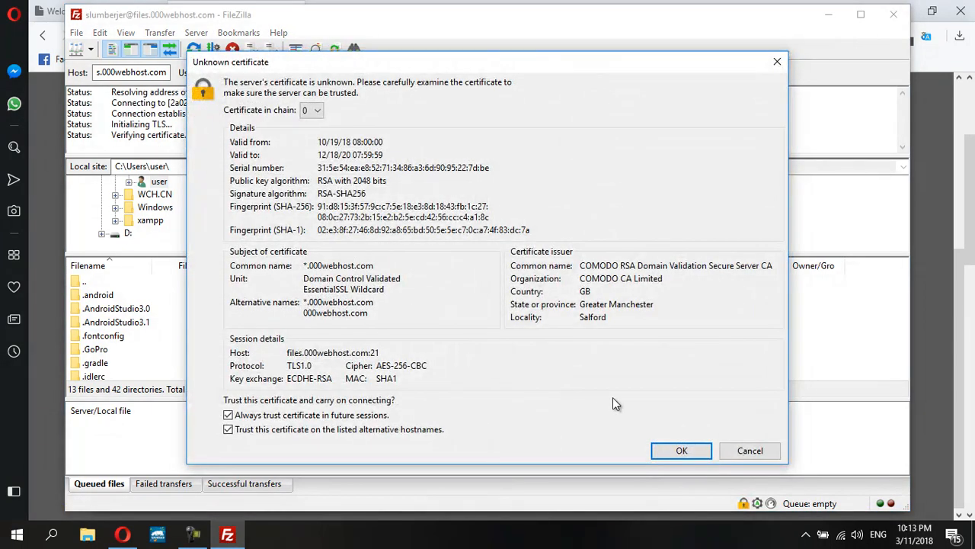
pyautogui.click(682, 451)
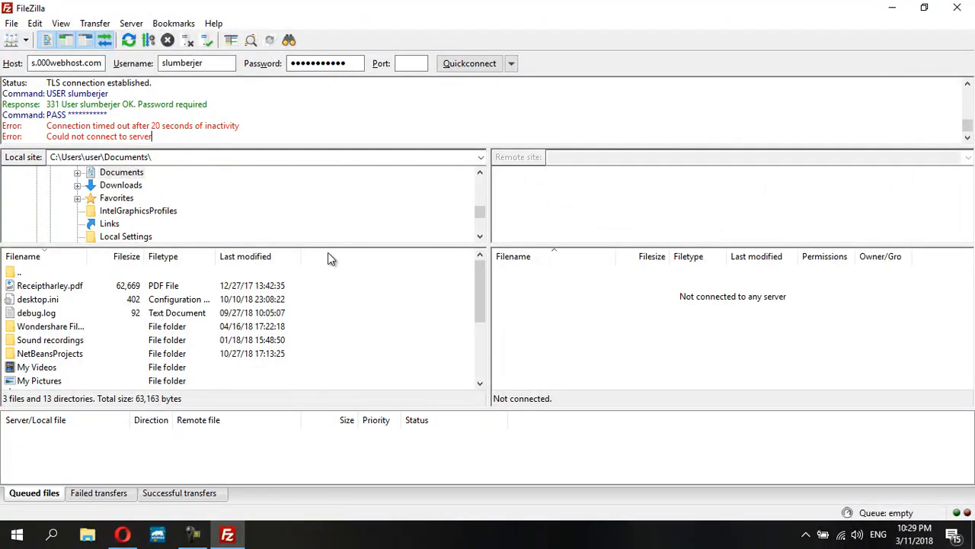
# Minimize the open windows and delete the FileZilla client setup file and the FileZilla_Se... installer from the desktop.
pyautogui.click(896, 9)
pyautogui.click(893, 11)
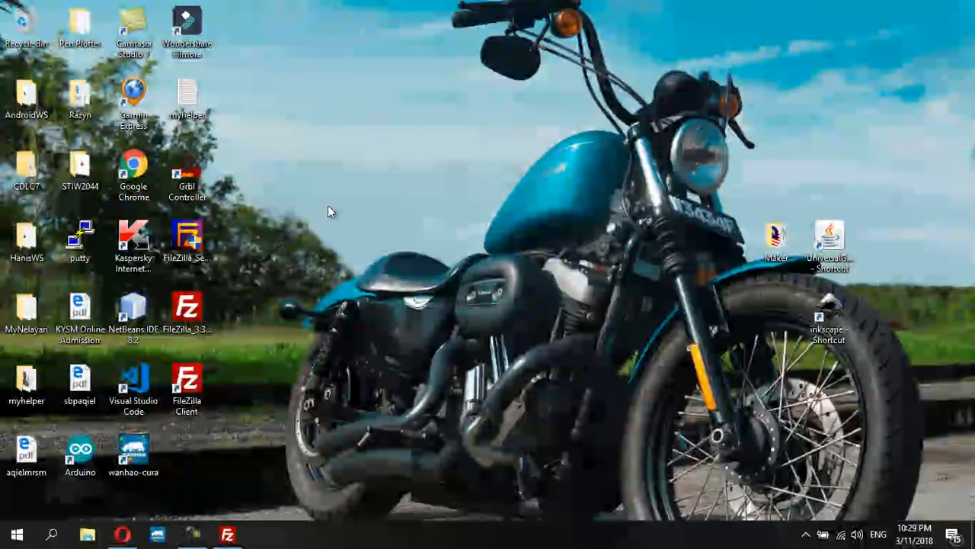
pyautogui.rightClick(324, 176)
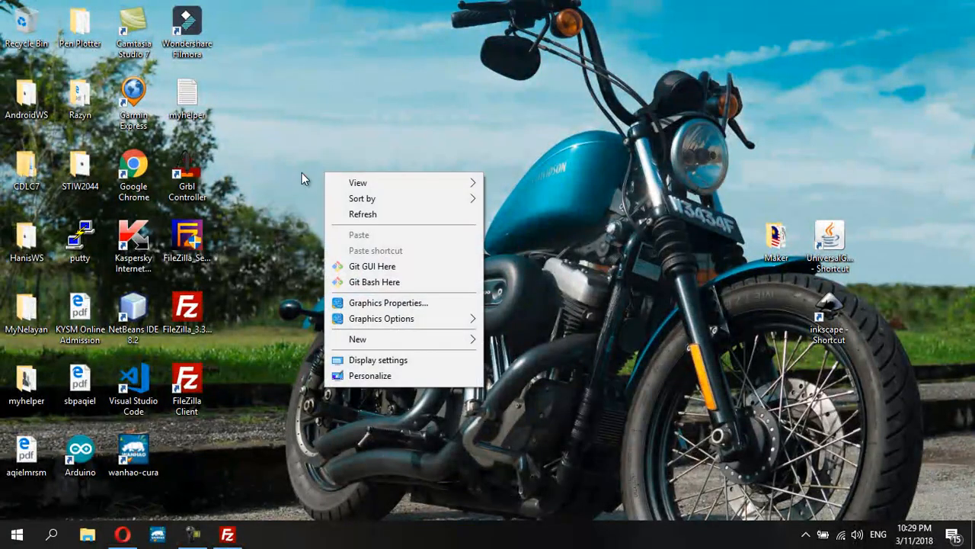
pyautogui.moveTo(230, 411); pyautogui.dragTo(163, 293)
pyautogui.click(210, 307)
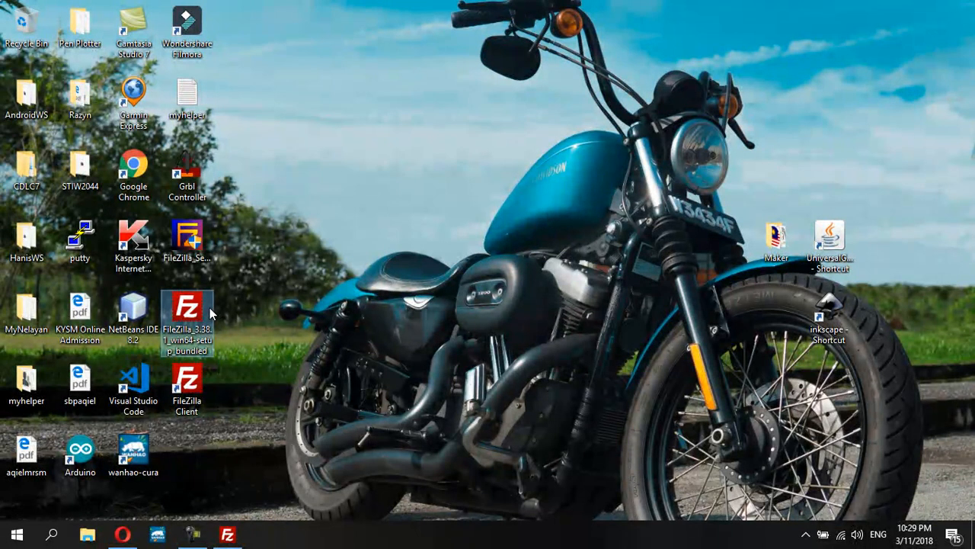
pyautogui.press('Delete')
pyautogui.click(179, 244)
pyautogui.press('Delete')
# Create a folder named foodapp on the desktop and place it below the Grbl Controller shortcut.
pyautogui.rightClick(308, 189)
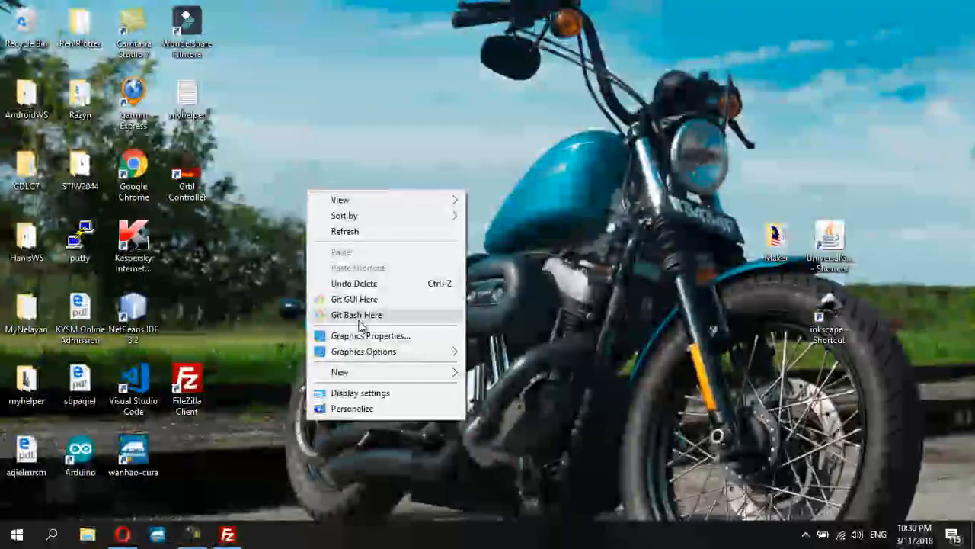
pyautogui.moveTo(373, 373)
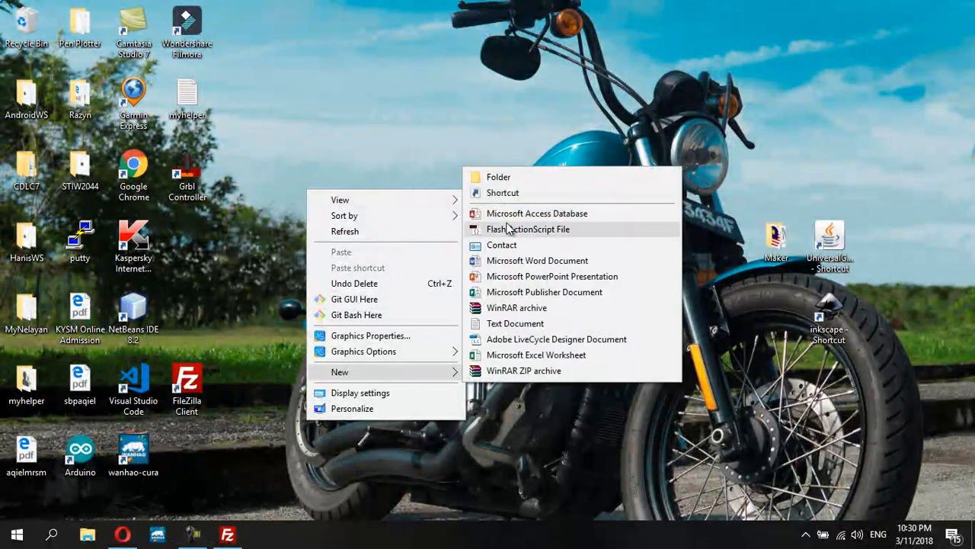
pyautogui.click(500, 176)
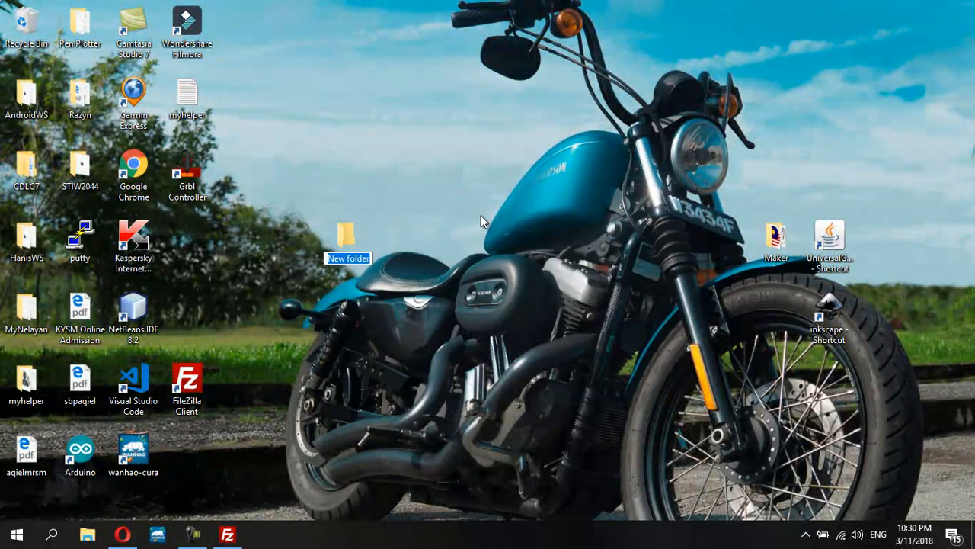
pyautogui.write('app')
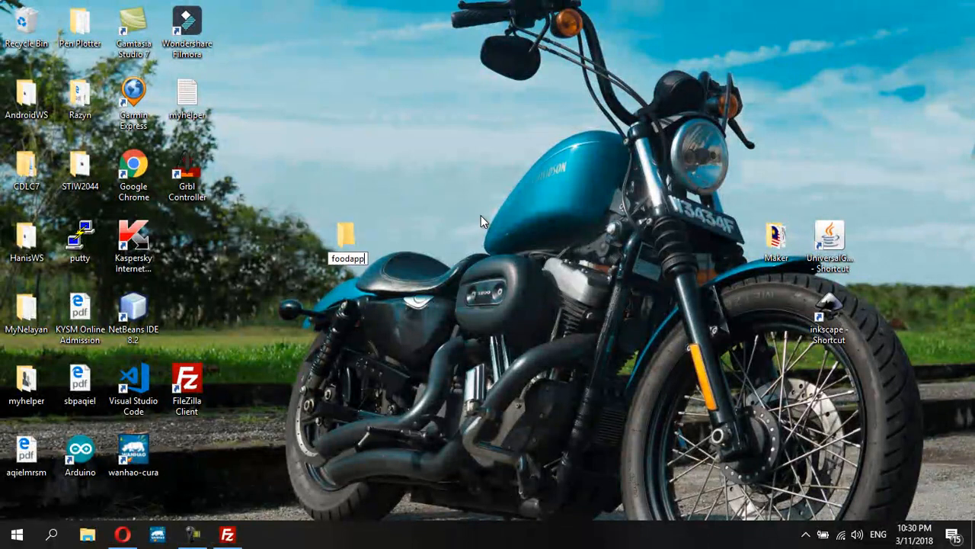
pyautogui.press('Return')
pyautogui.moveTo(354, 240); pyautogui.dragTo(208, 248)
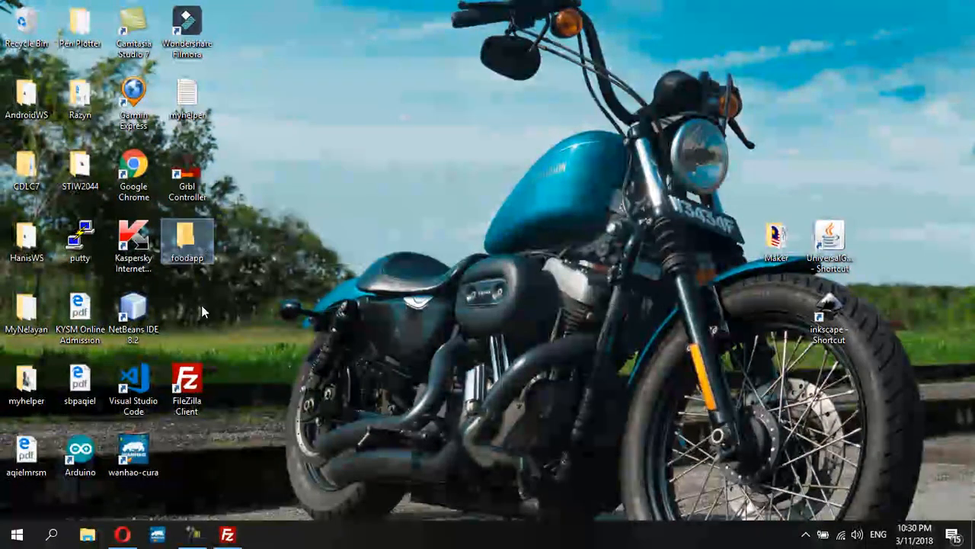
# Return to FileZilla, re-enter the account password and reconnect to the host on port 21.
pyautogui.click(226, 538)
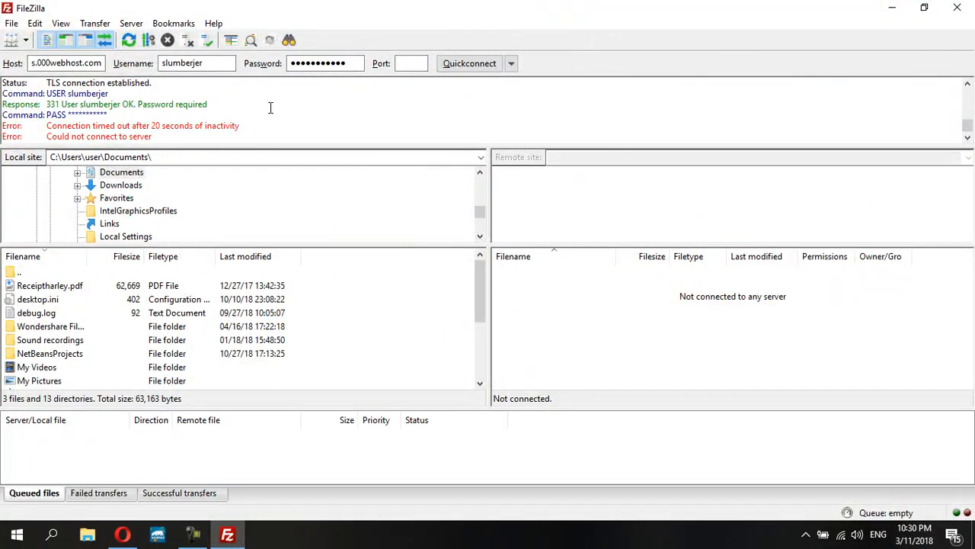
pyautogui.doubleClick(326, 64)
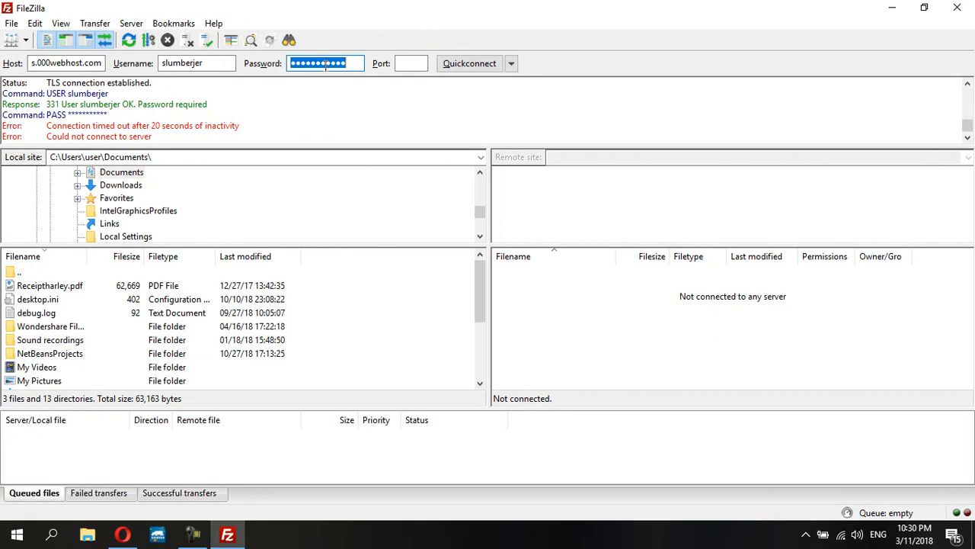
pyautogui.write('•••••')
pyautogui.press('BackSpace')
pyautogui.press('BackSpace')
pyautogui.press('BackSpace')
pyautogui.press('BackSpace')
pyautogui.press('BackSpace')
pyautogui.write('••')
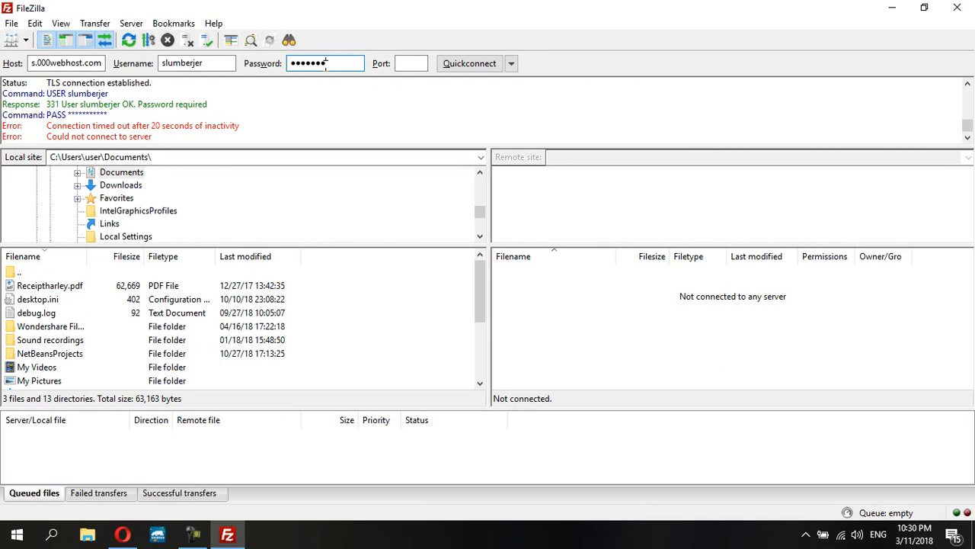
pyautogui.write('••')
pyautogui.press('Tab')
pyautogui.write('21')
pyautogui.click(476, 69)
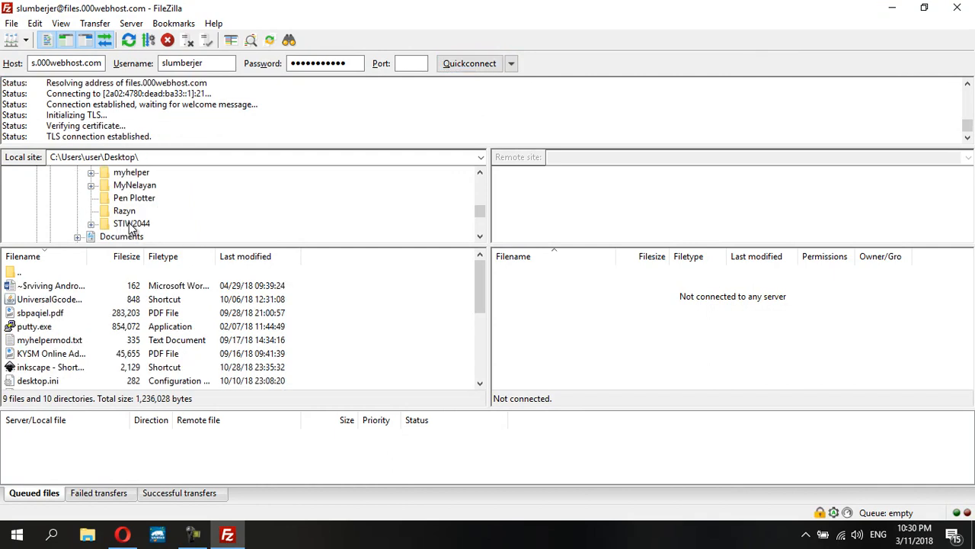
# Examine the local folder tree and the connection log messages about retrieving the remote directory listing.
pyautogui.scroll(5, 137, 220)
pyautogui.scroll(5, 137, 221)
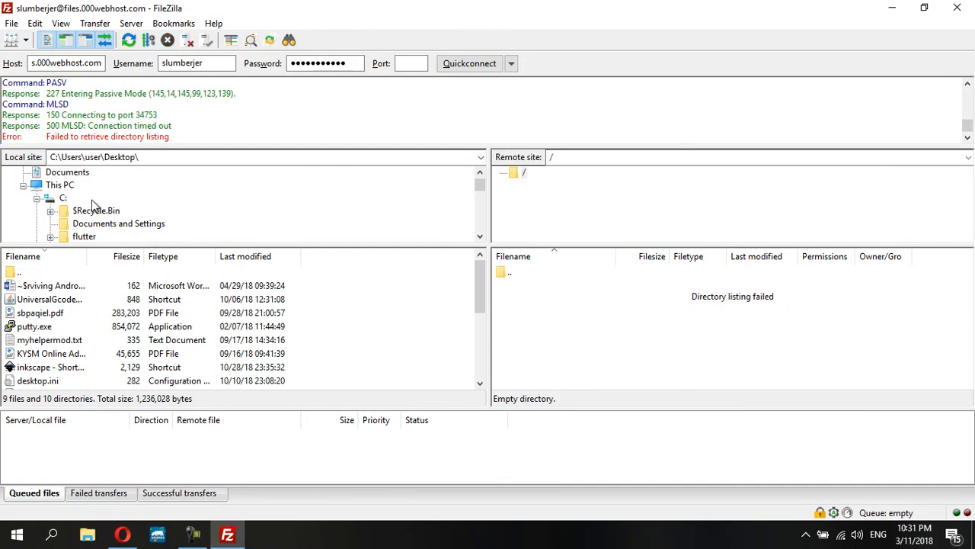
pyautogui.scroll(2, 134, 127)
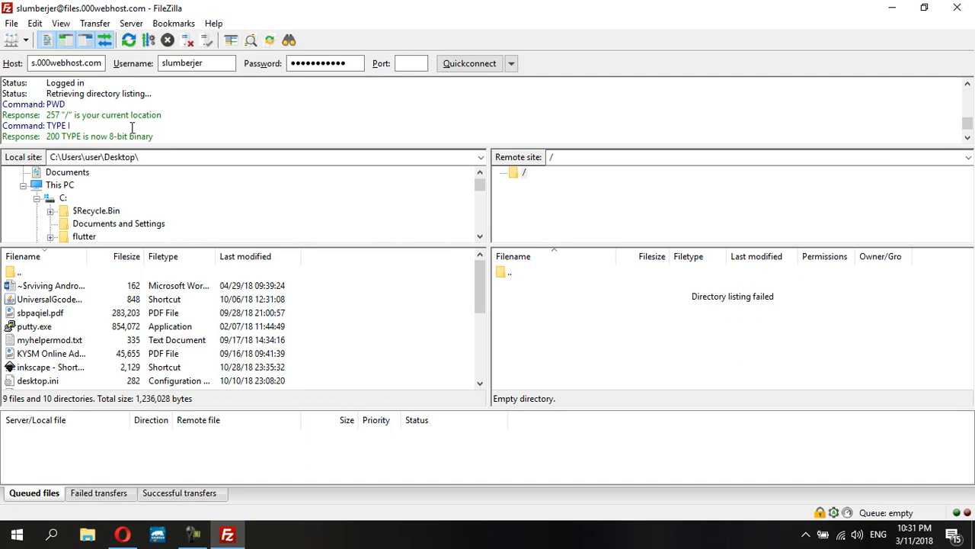
pyautogui.scroll(-1, 154, 137)
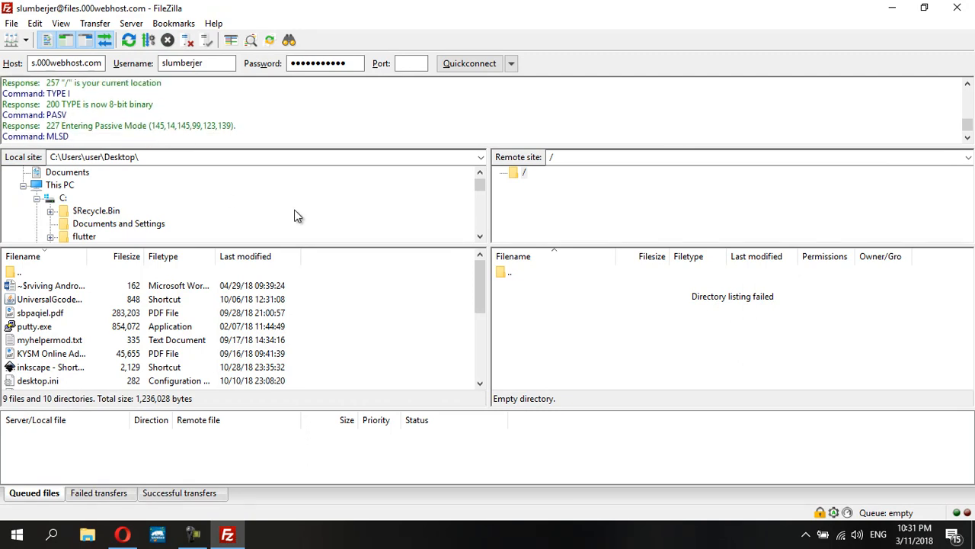
pyautogui.scroll(-1, 139, 136)
pyautogui.moveTo(112, 139); pyautogui.dragTo(181, 155)
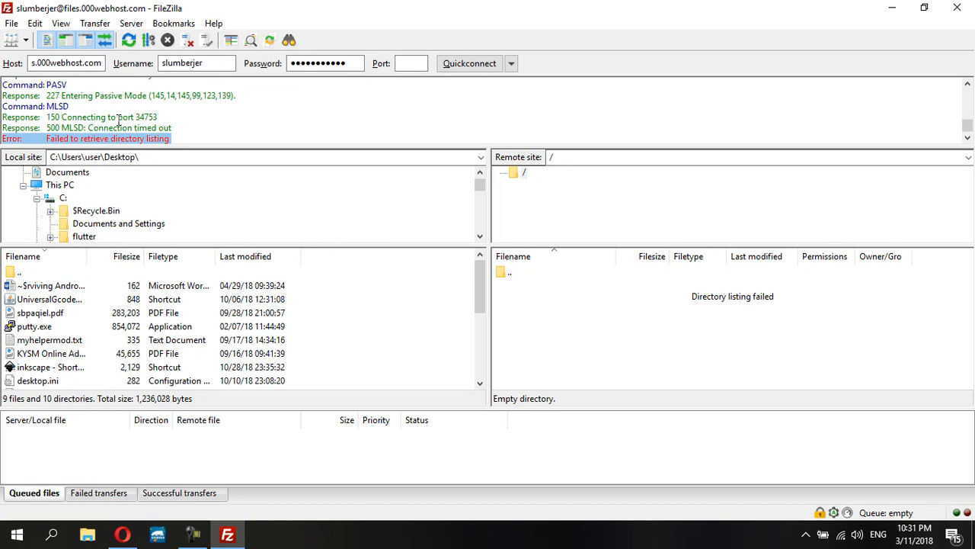
# Reload the directory listing of the remote site's root folder.
pyautogui.click(523, 174)
pyautogui.doubleClick(510, 274)
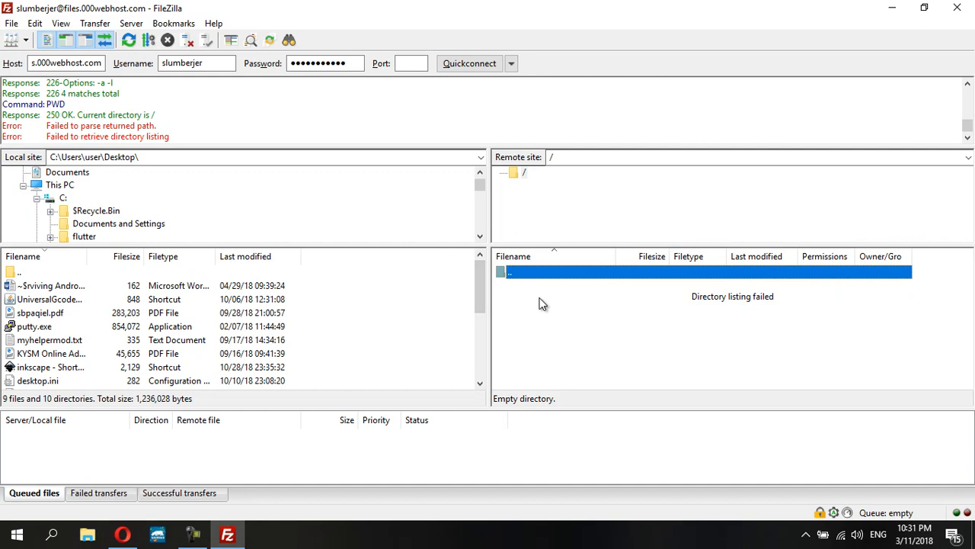
pyautogui.click(549, 209)
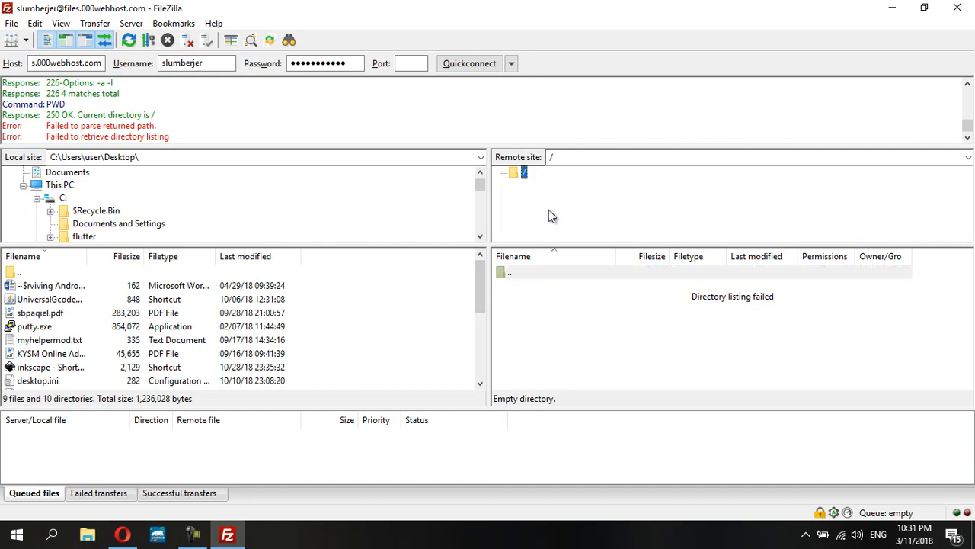
pyautogui.click(221, 98)
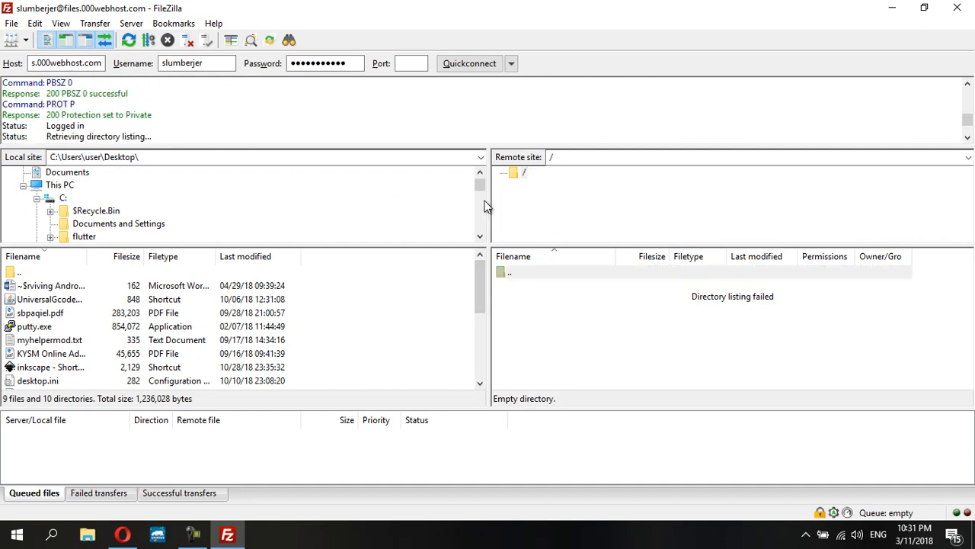
pyautogui.click(572, 156)
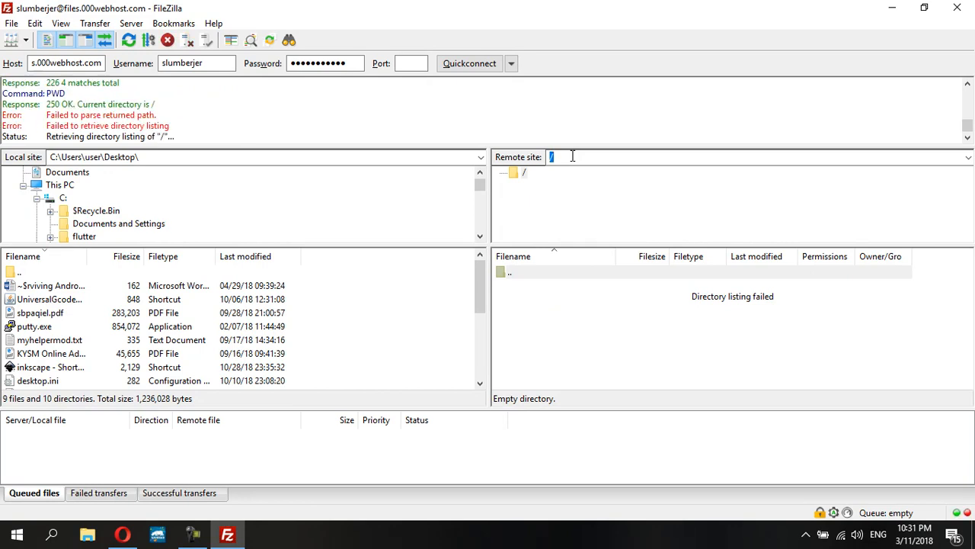
pyautogui.click(507, 274)
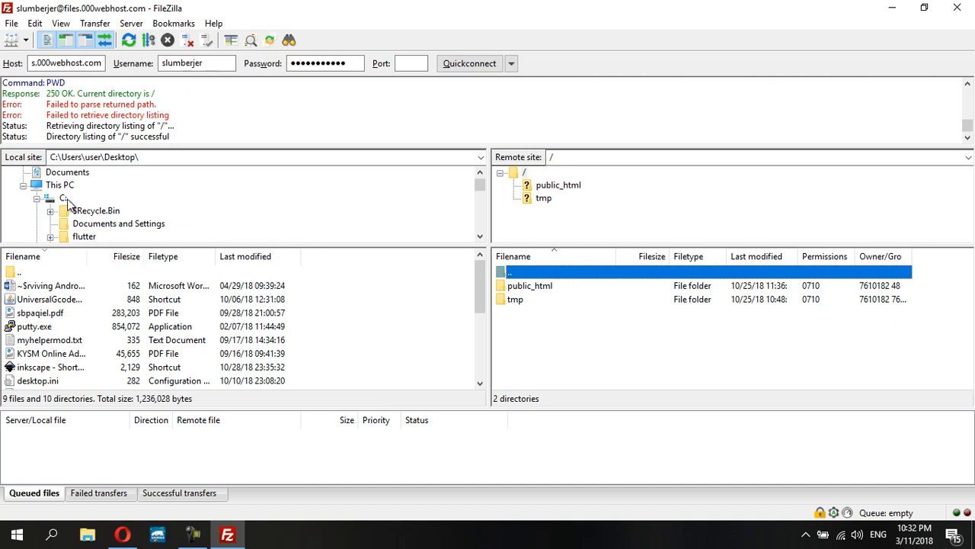
# Open the foodapp folder under the local Desktop and the public_html folder on the remote site.
pyautogui.scroll(1, 67, 202)
pyautogui.scroll(-1, 81, 211)
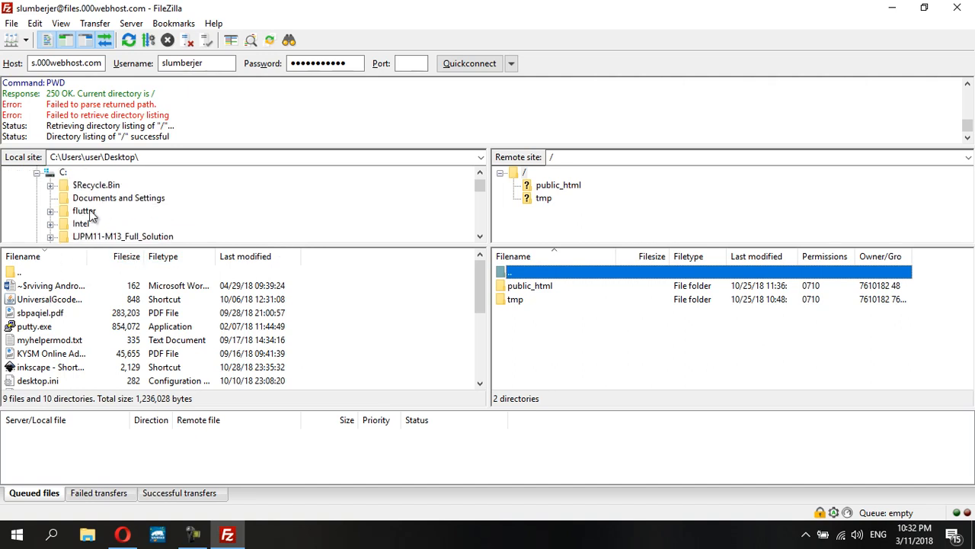
pyautogui.scroll(-4, 101, 215)
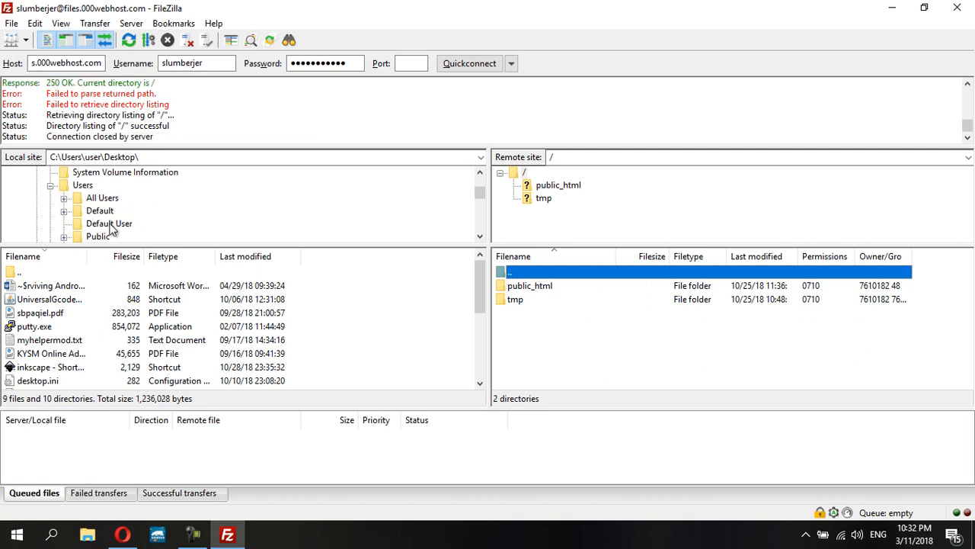
pyautogui.scroll(-2, 109, 223)
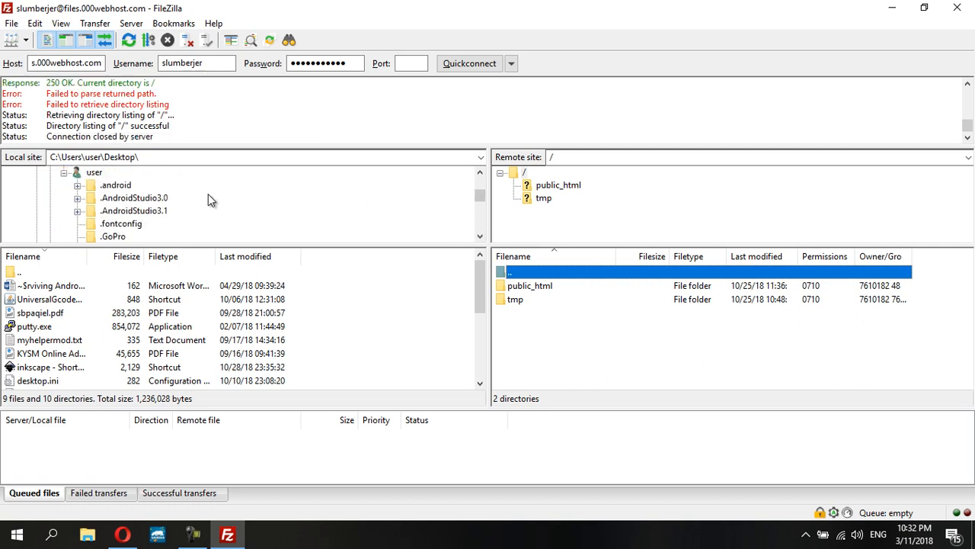
pyautogui.scroll(-1, 156, 214)
pyautogui.scroll(-4, 147, 220)
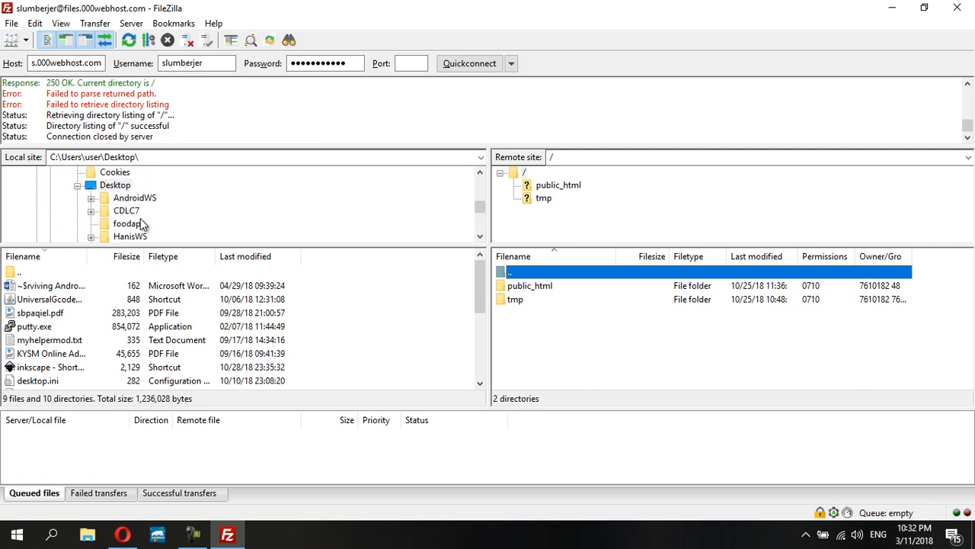
pyautogui.scroll(-2, 141, 224)
pyautogui.scroll(-1, 126, 227)
pyautogui.scroll(1, 127, 227)
pyautogui.scroll(1, 129, 206)
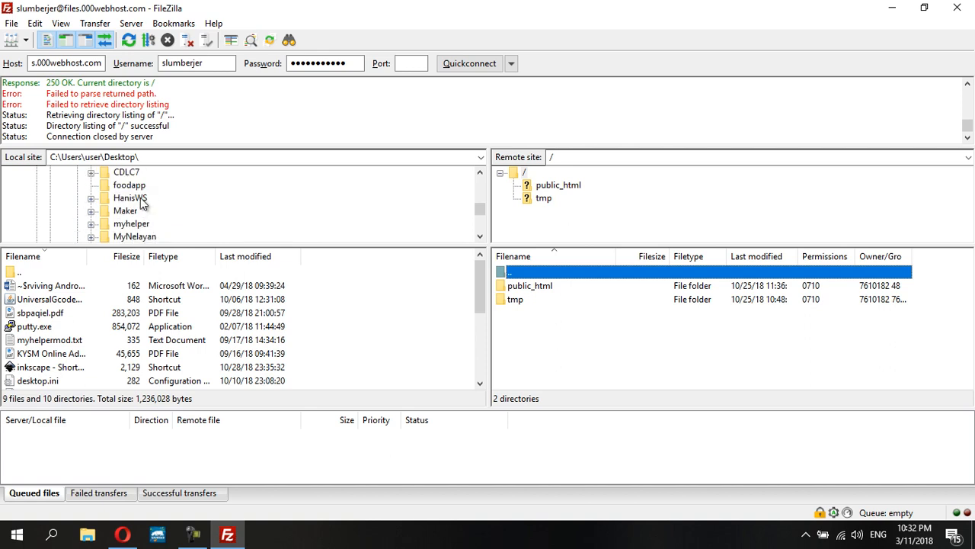
pyautogui.click(138, 187)
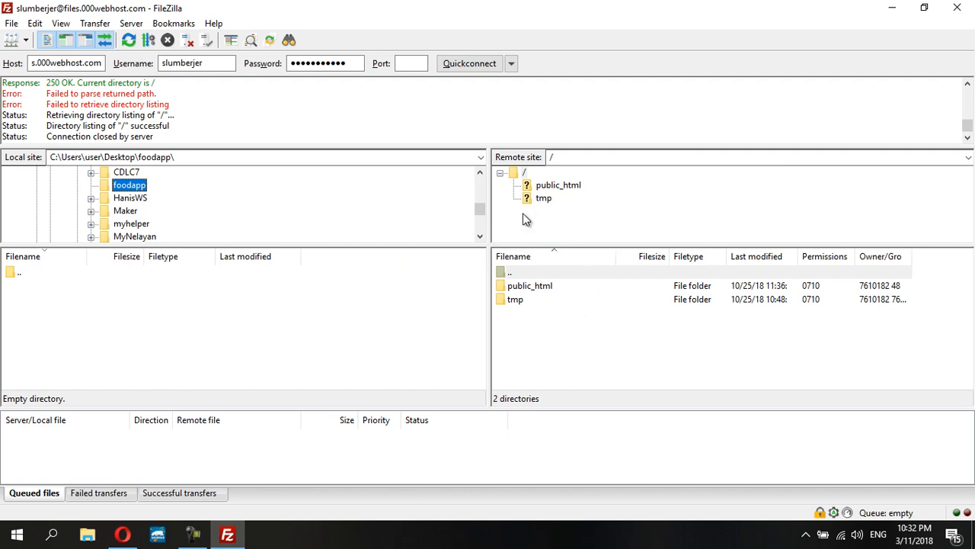
pyautogui.click(506, 286)
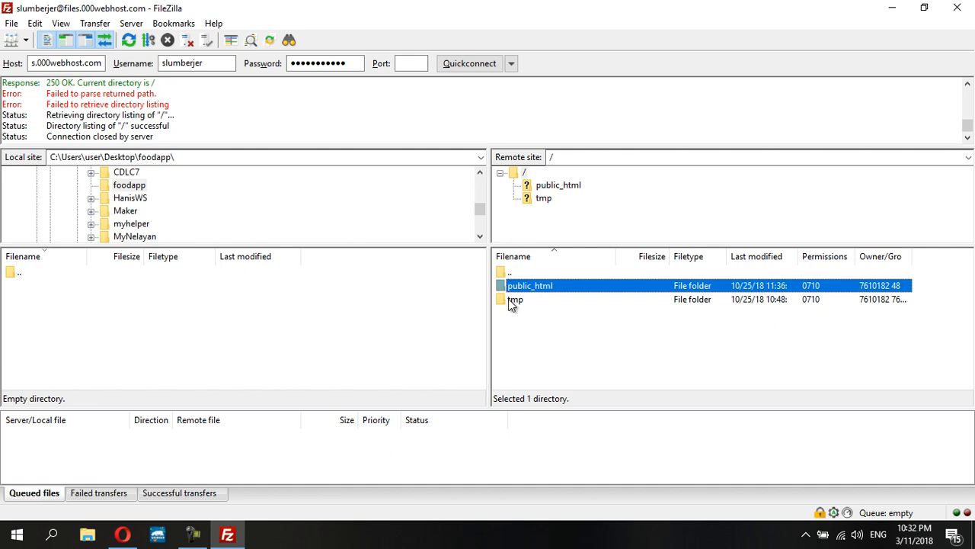
pyautogui.doubleClick(511, 289)
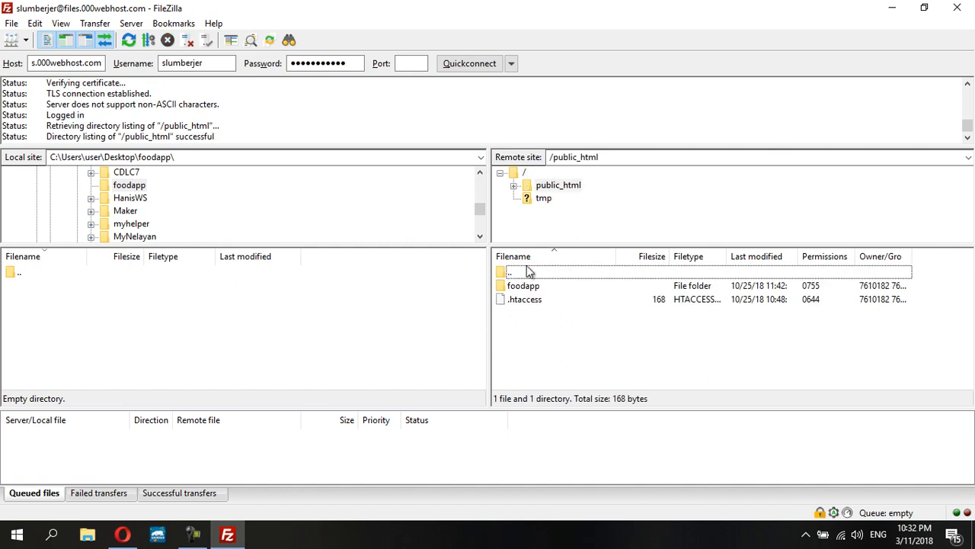
# Switch to the Opera browser and look over the website's File Manager page on 000webhost.
pyautogui.click(121, 534)
pyautogui.scroll(2, 296, 349)
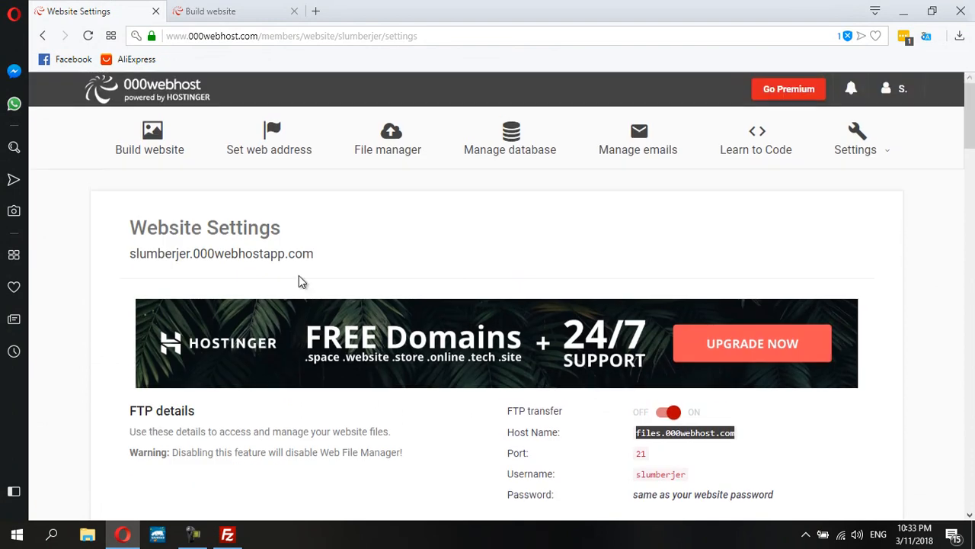
pyautogui.click(389, 139)
pyautogui.scroll(-5, 341, 309)
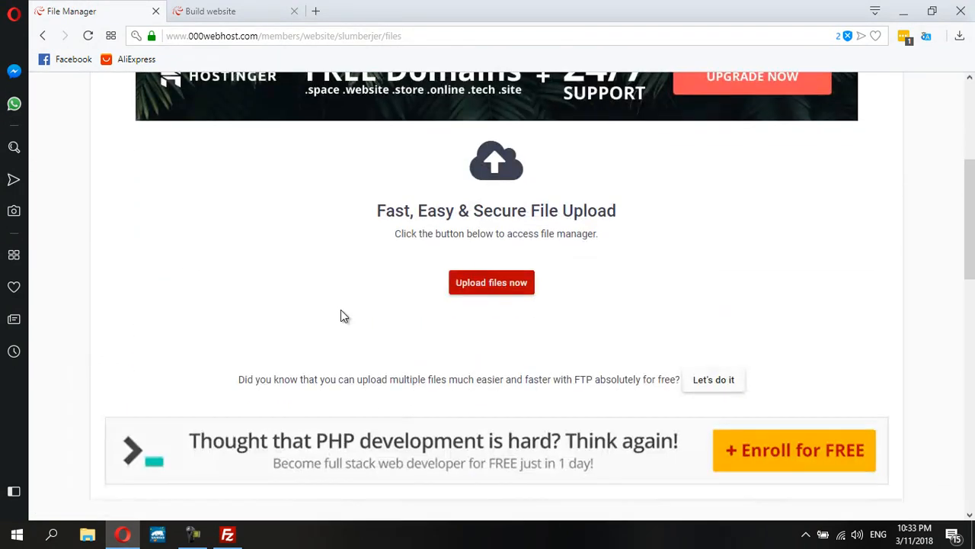
pyautogui.scroll(5, 342, 311)
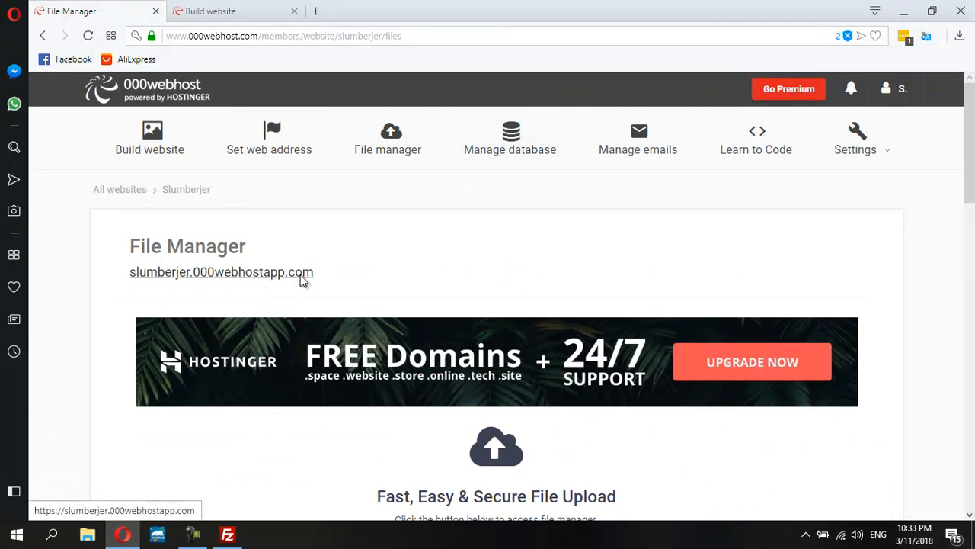
# Return to FileZilla, open the remote foodapp folder in public_html and download dbconnect.php to the local foodapp folder.
pyautogui.click(227, 535)
pyautogui.doubleClick(508, 287)
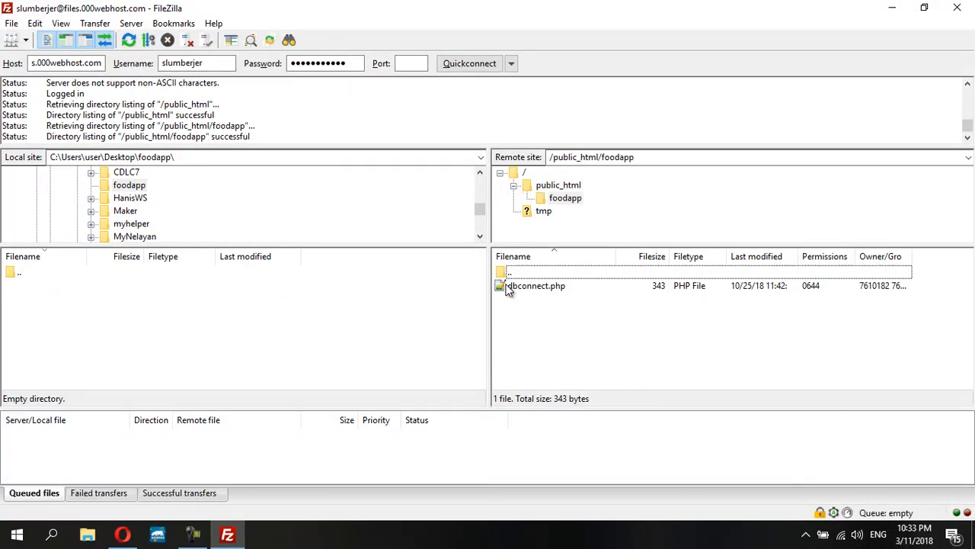
pyautogui.click(534, 286)
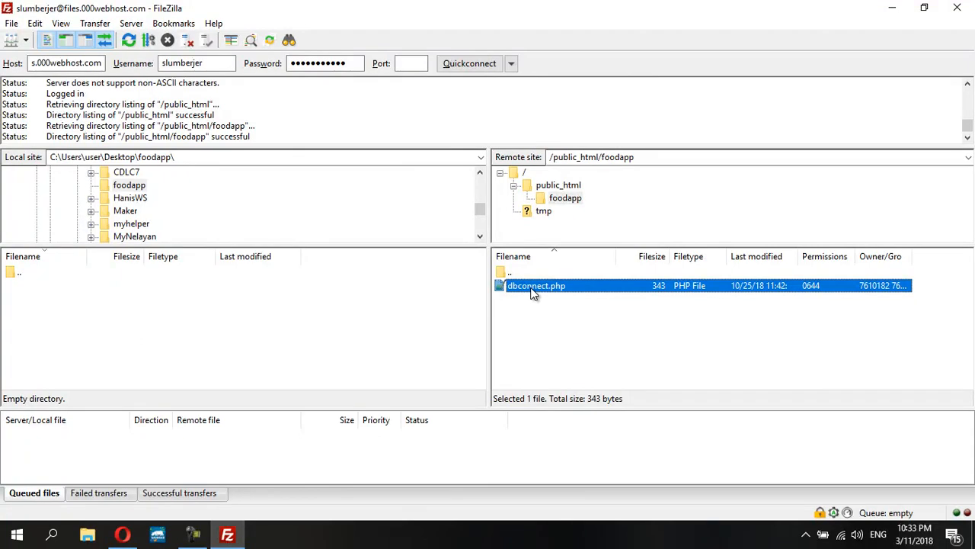
pyautogui.rightClick(532, 283)
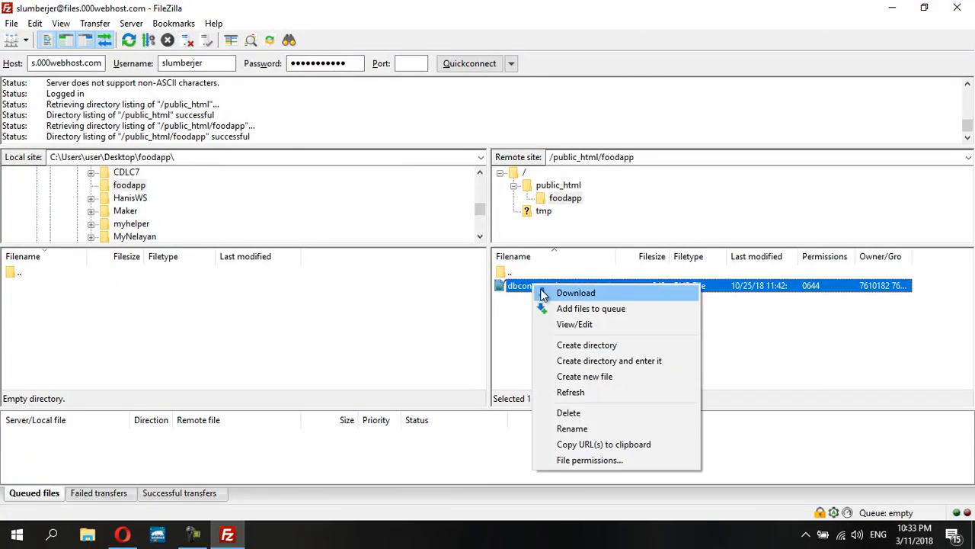
pyautogui.click(544, 295)
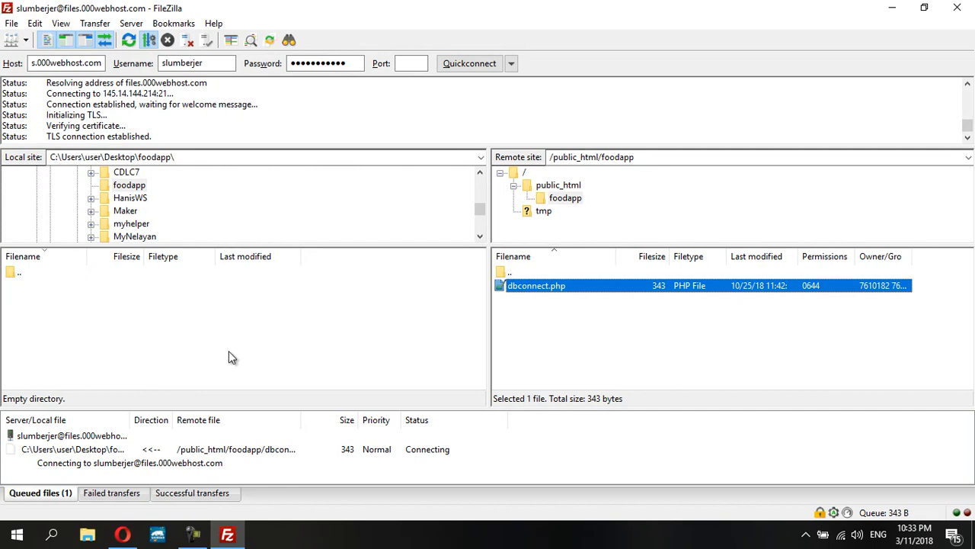
# Widen the transfer queue's local file column and reopen the local foodapp folder from Desktop to refresh its listing.
pyautogui.click(188, 452)
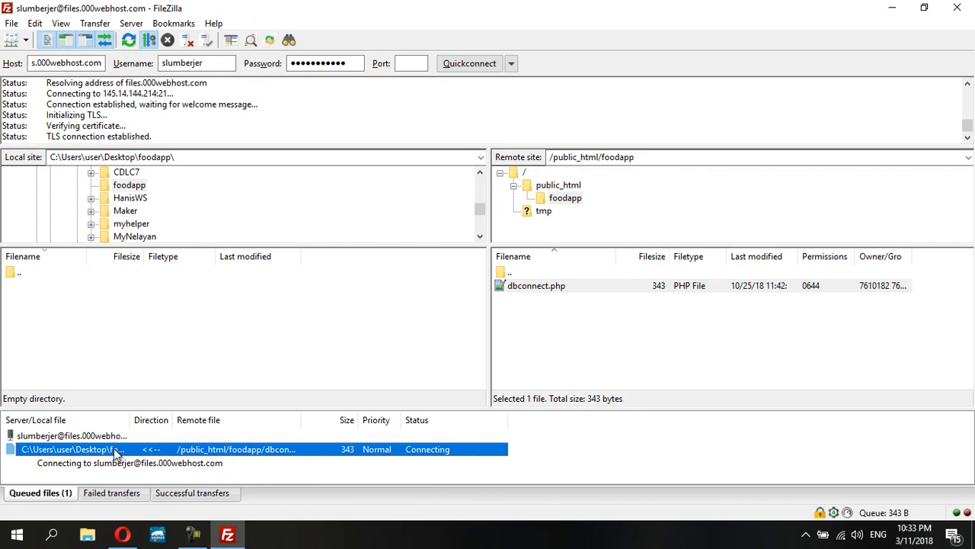
pyautogui.moveTo(126, 420); pyautogui.dragTo(225, 418)
pyautogui.click(32, 282)
pyautogui.doubleClick(19, 272)
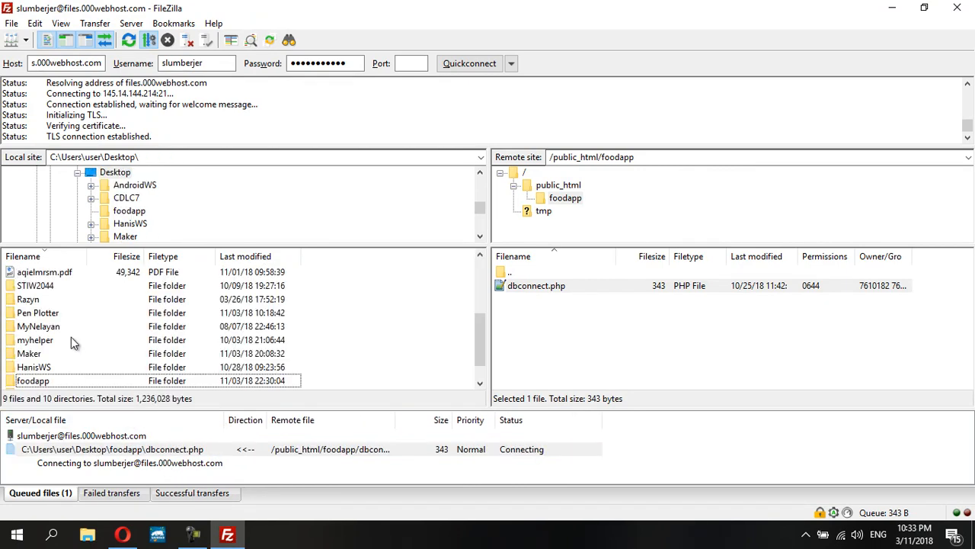
pyautogui.doubleClick(37, 377)
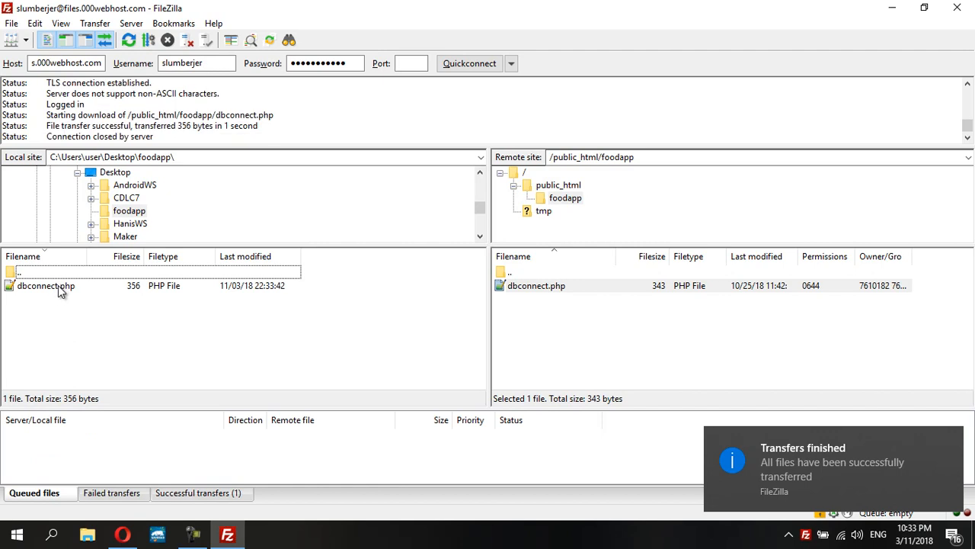
pyautogui.click(58, 285)
# Minimize the open windows and check the downloaded dbconnect file in the Desktop's foodapp folder in File Explorer.
pyautogui.click(892, 7)
pyautogui.click(903, 10)
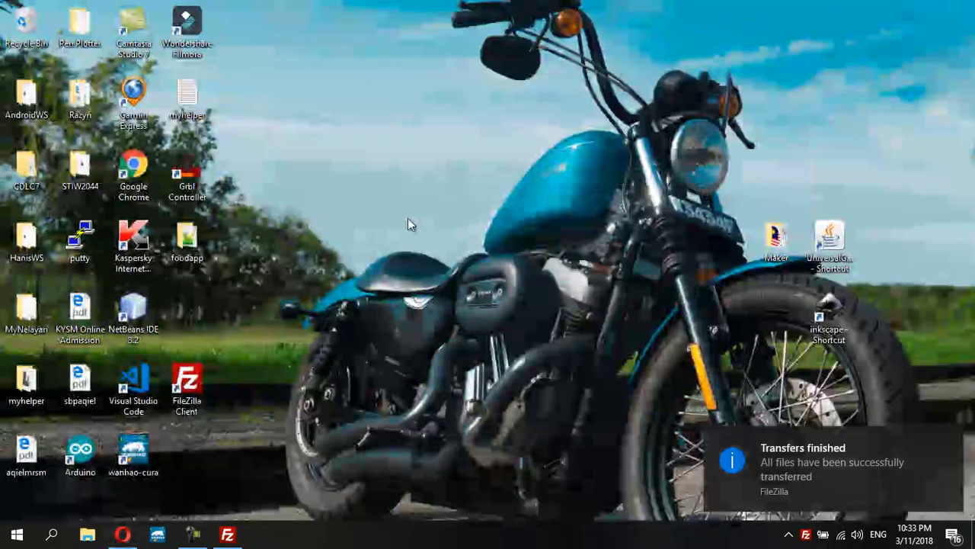
pyautogui.doubleClick(176, 243)
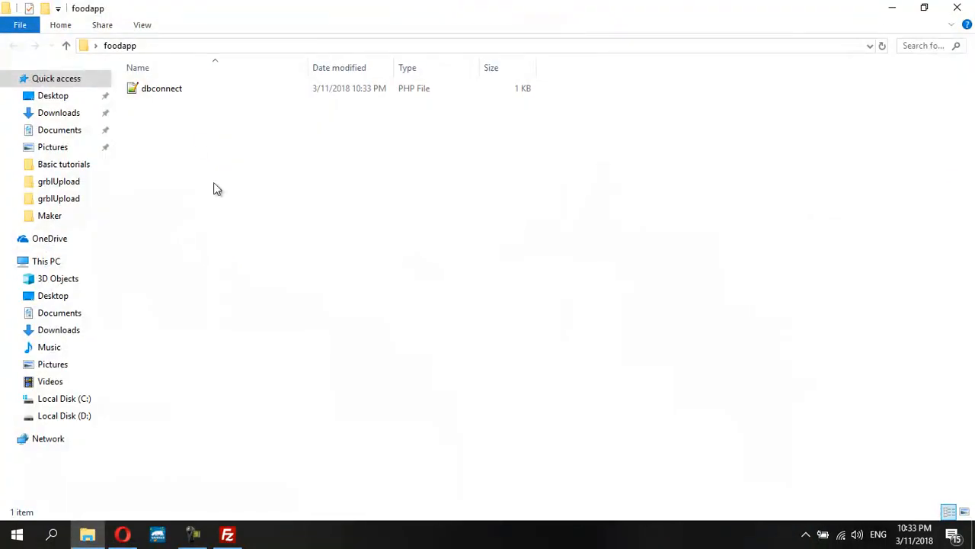
pyautogui.click(957, 7)
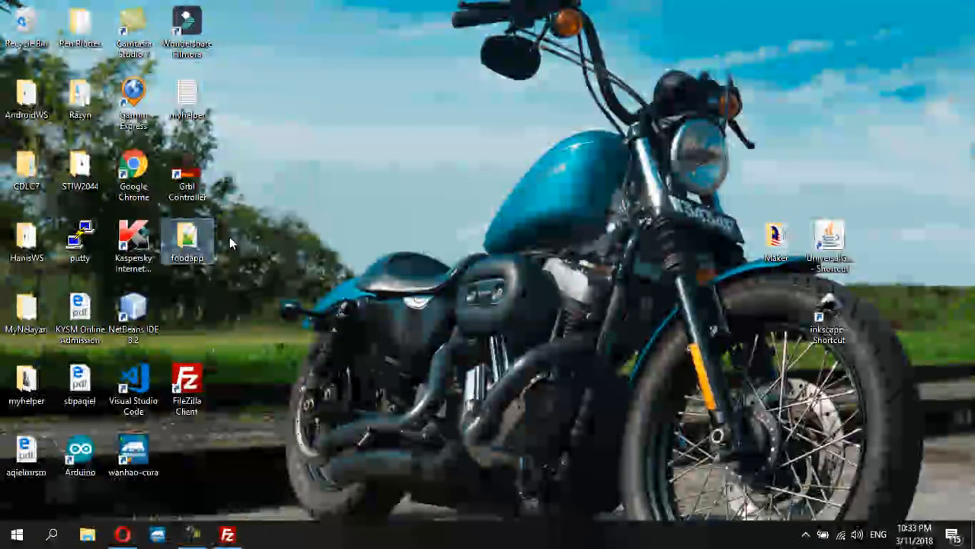
pyautogui.doubleClick(190, 261)
pyautogui.click(163, 90)
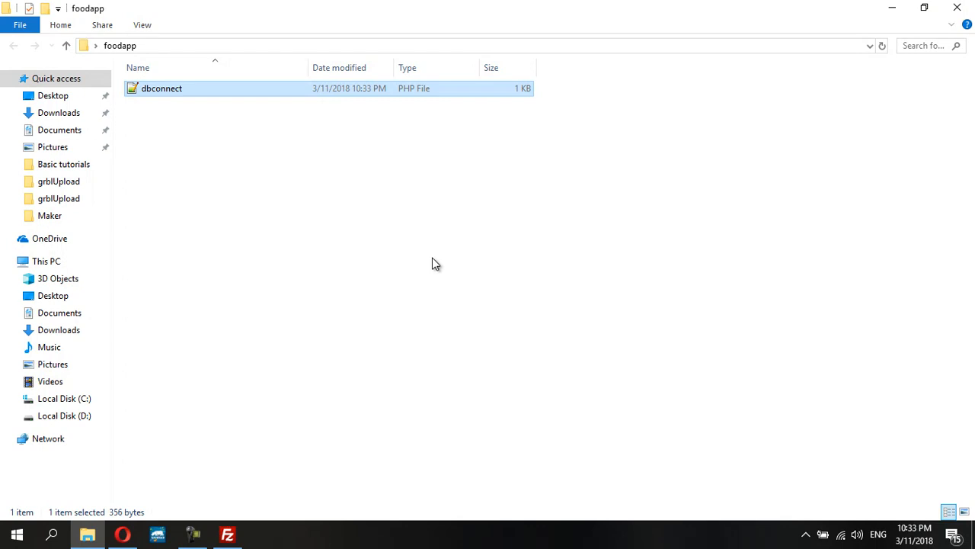
# Return to FileZilla and reload the local foodapp listing by going up to Desktop and back into the folder.
pyautogui.click(227, 534)
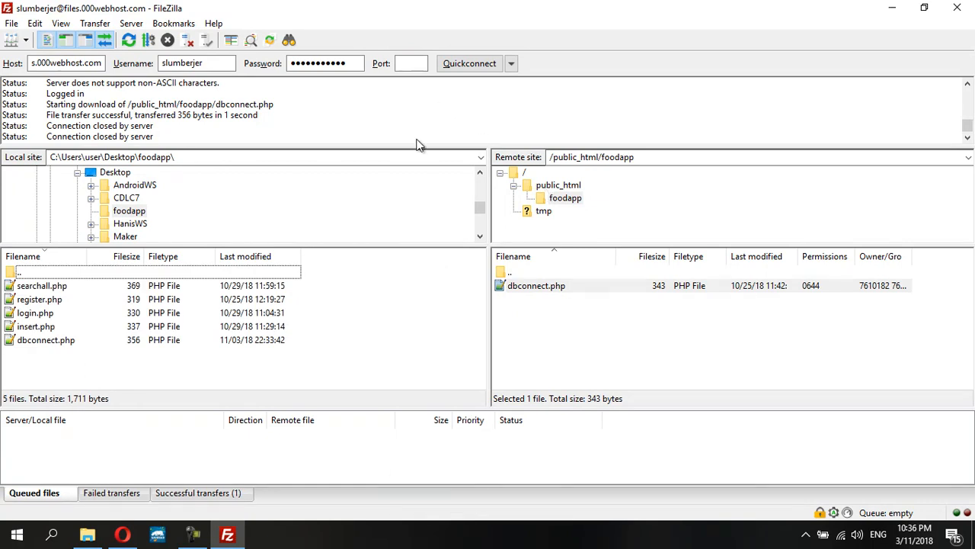
pyautogui.doubleClick(38, 275)
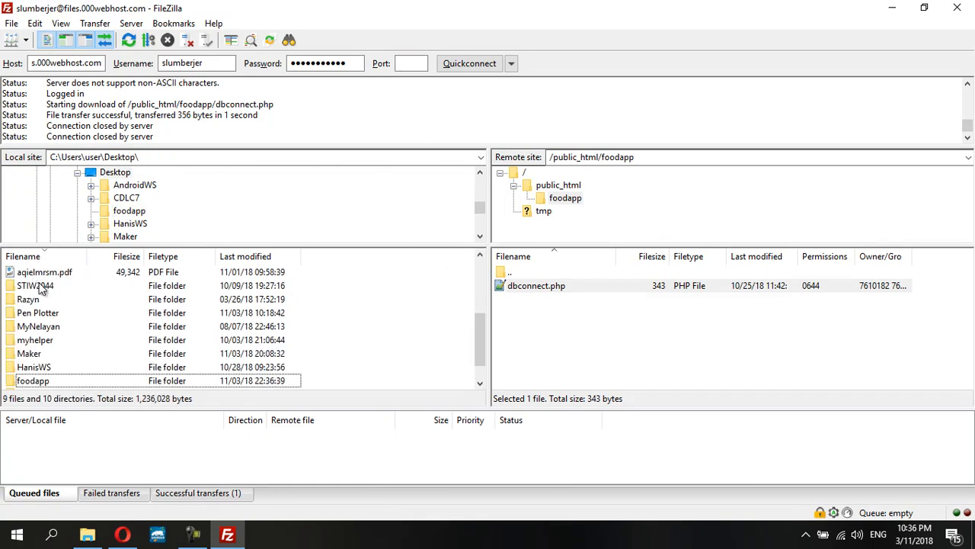
pyautogui.doubleClick(36, 380)
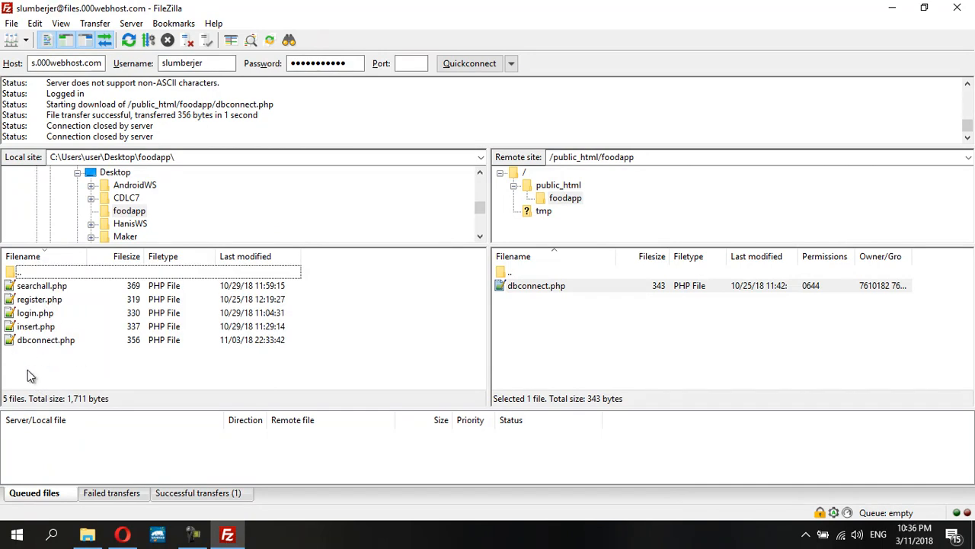
# Select searchall.php, register.php, login.php and insert.php in the local foodapp folder, leaving out dbconnect.php.
pyautogui.moveTo(56, 366); pyautogui.dragTo(18, 281)
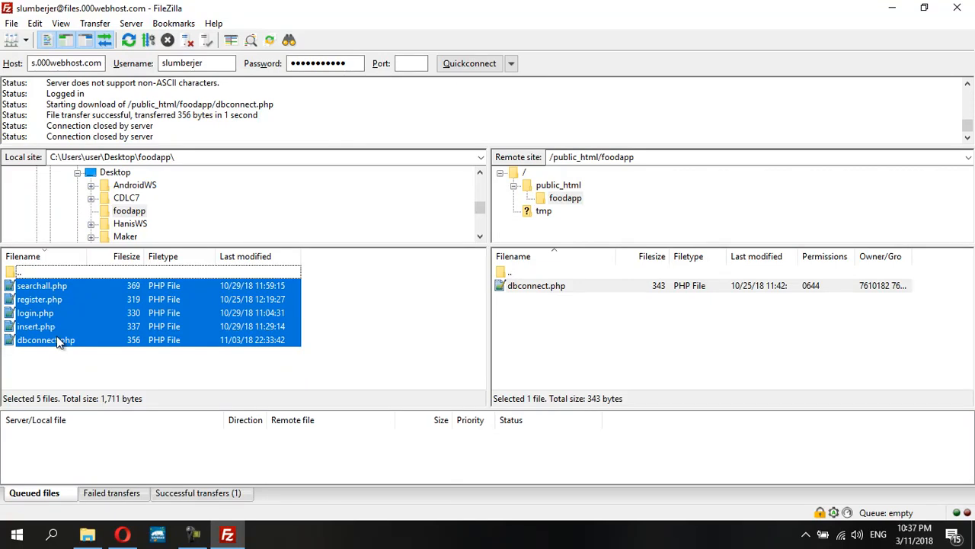
pyautogui.rightClick(96, 325)
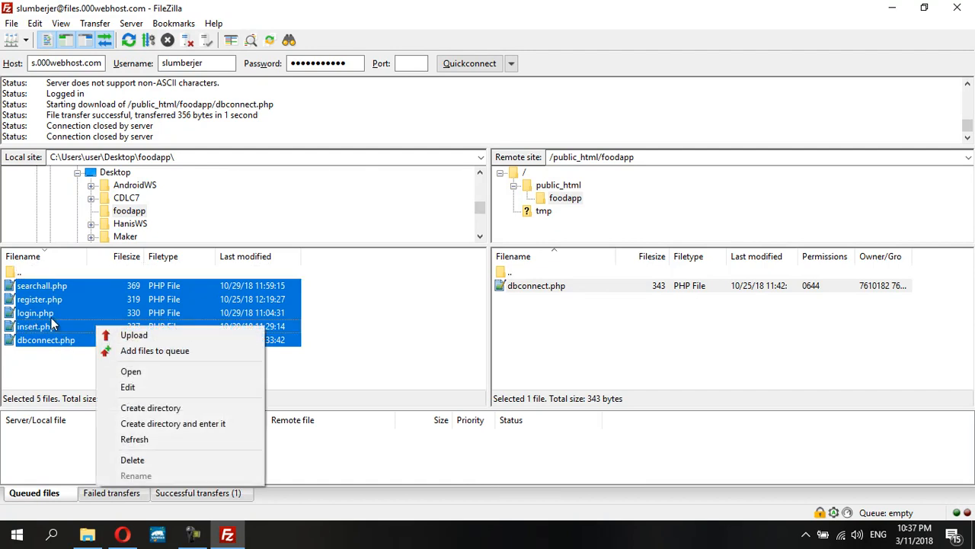
pyautogui.click(57, 368)
pyautogui.moveTo(71, 372); pyautogui.dragTo(26, 285)
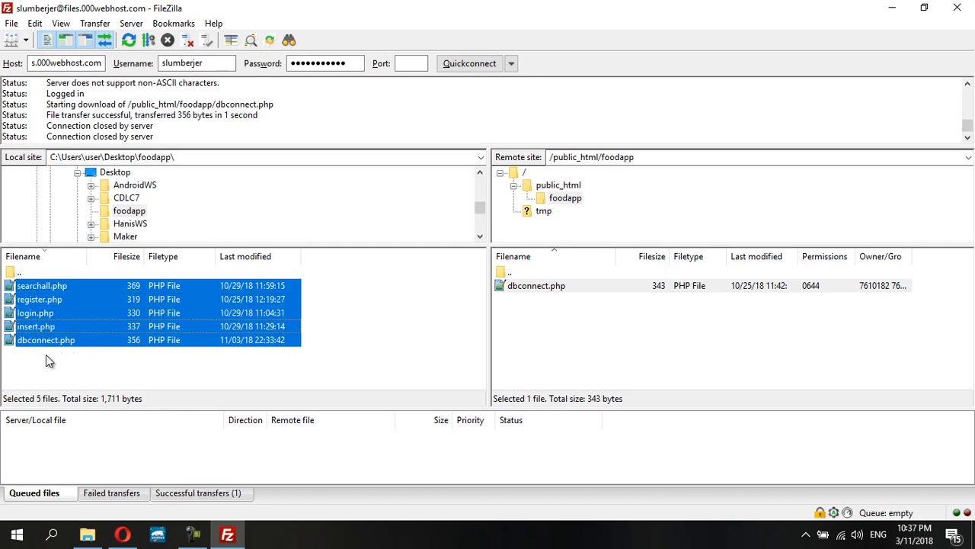
pyautogui.keyDown('ctrl'); pyautogui.click(8, 344); pyautogui.keyUp('ctrl')
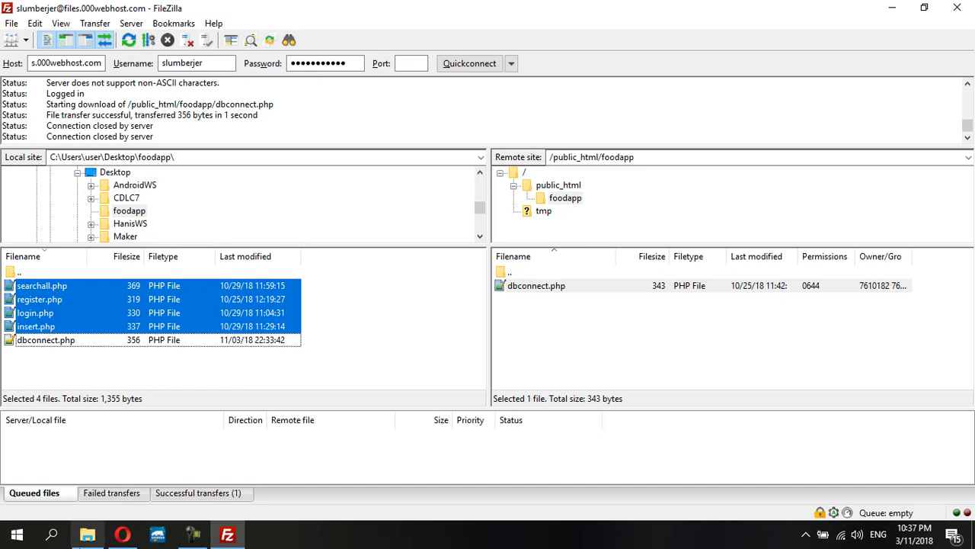
# Check the PHP files in the Desktop's foodapp folder in File Explorer and return to FileZilla.
pyautogui.click(89, 533)
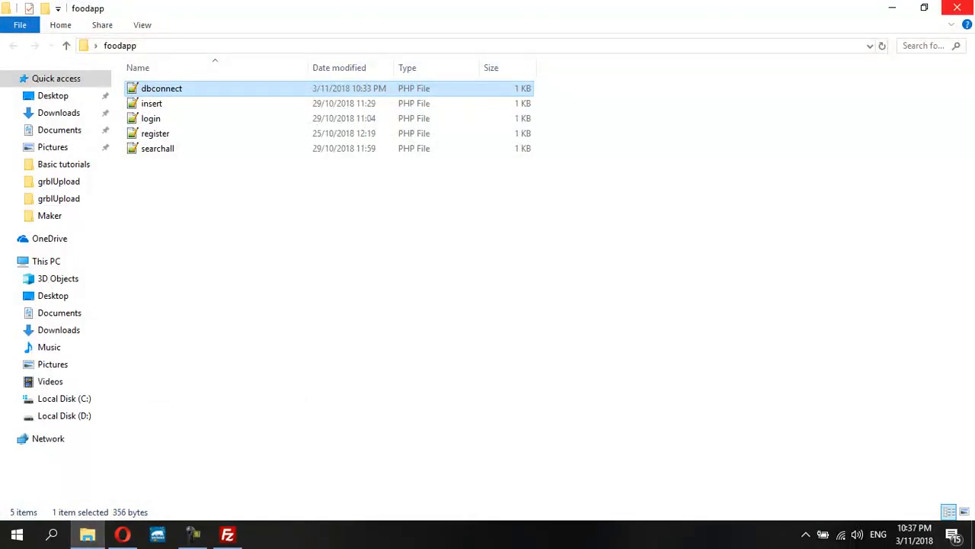
pyautogui.click(899, 10)
pyautogui.click(902, 12)
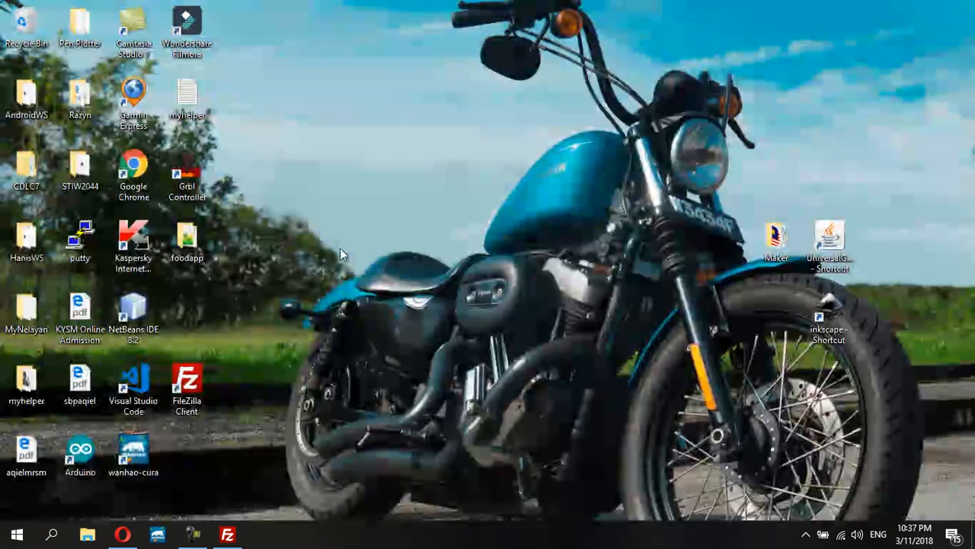
pyautogui.doubleClick(210, 221)
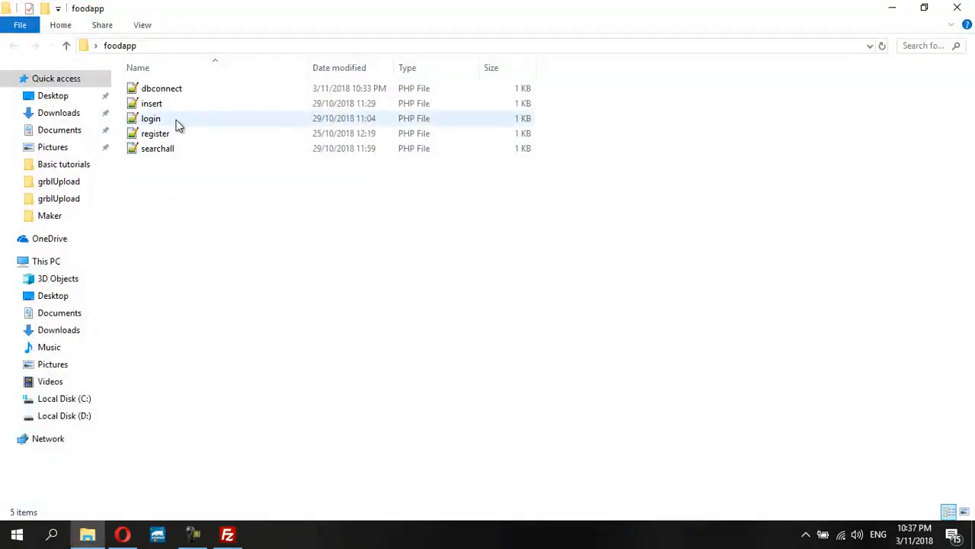
pyautogui.click(899, 7)
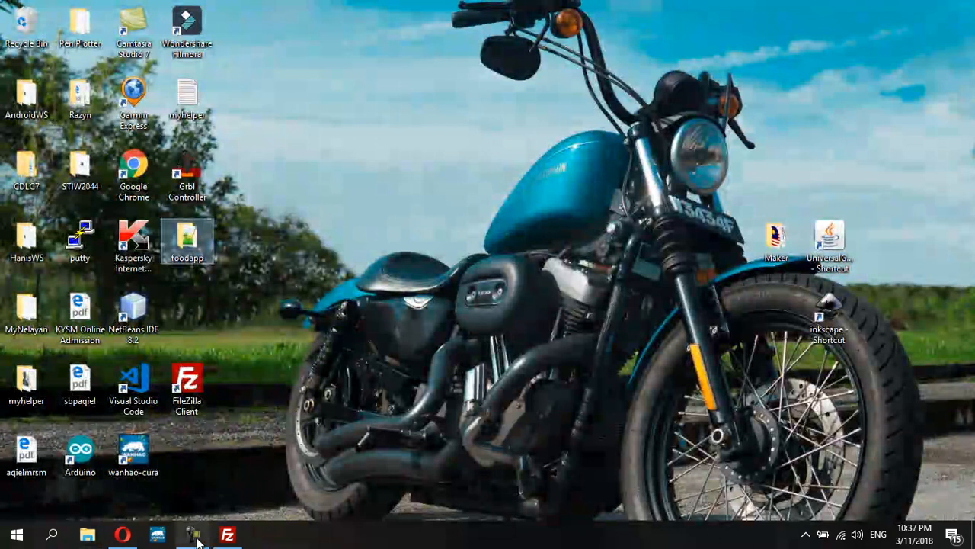
pyautogui.click(122, 535)
pyautogui.click(225, 537)
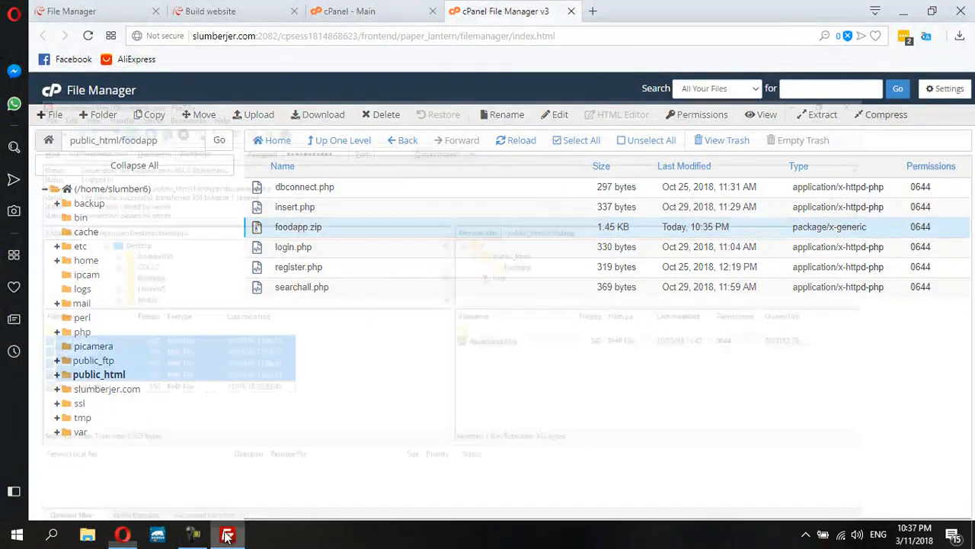
# Go up to public_html on the remote site, reopen its foodapp folder and select dbconnect.php.
pyautogui.doubleClick(522, 275)
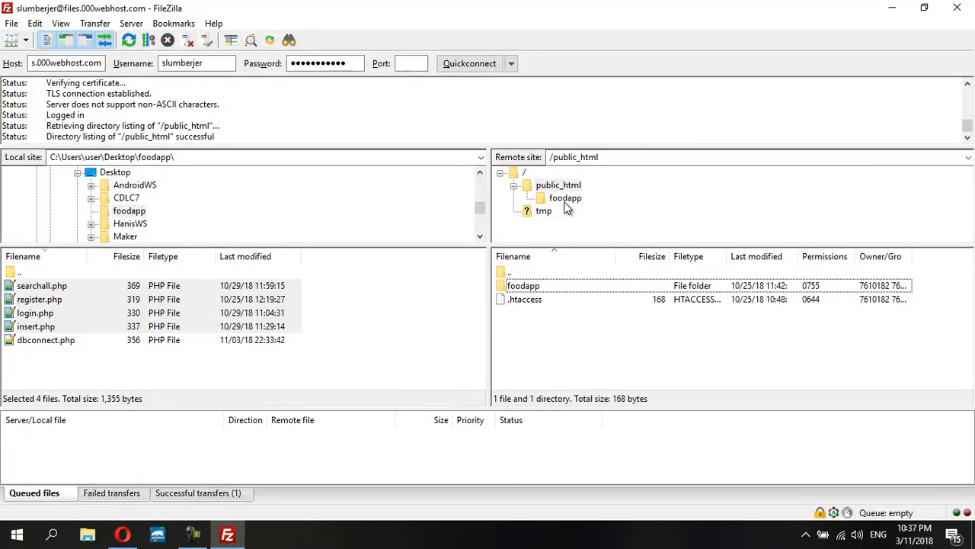
pyautogui.doubleClick(512, 285)
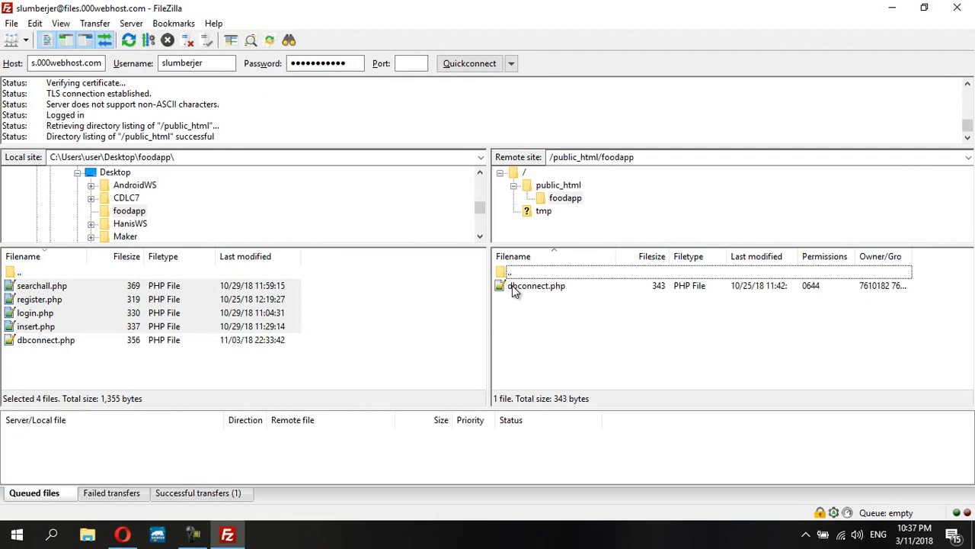
pyautogui.click(511, 289)
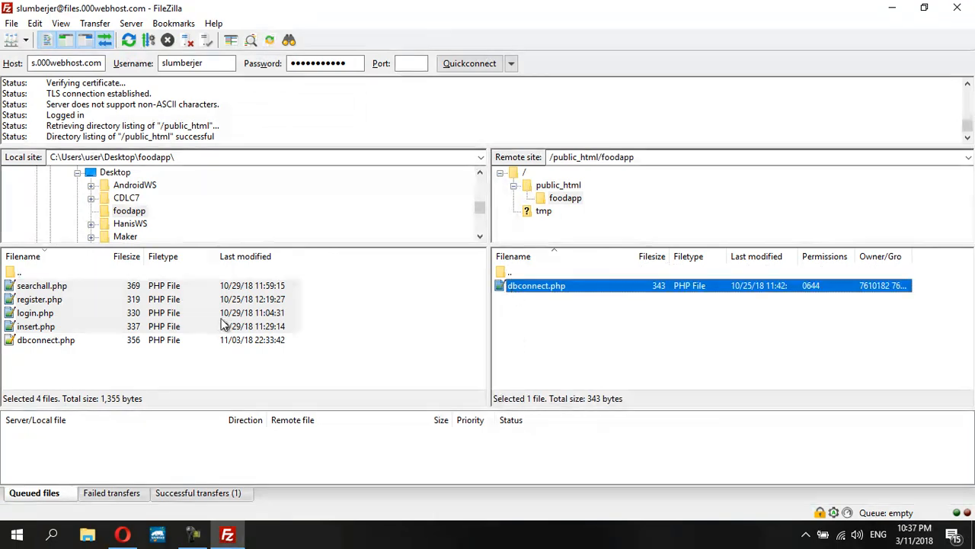
# Upload the four selected local PHP files to the remote foodapp folder and dismiss the transfer notification.
pyautogui.rightClick(96, 303)
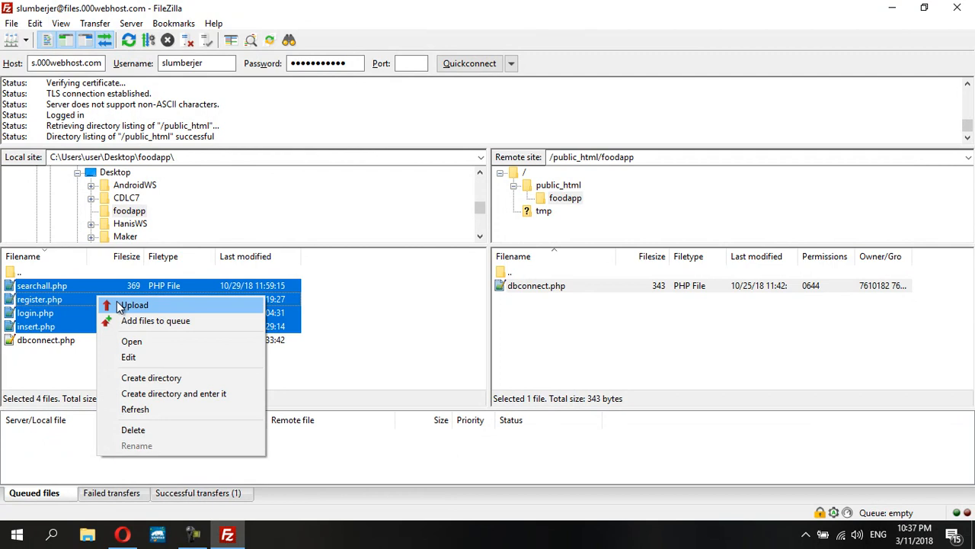
pyautogui.click(119, 304)
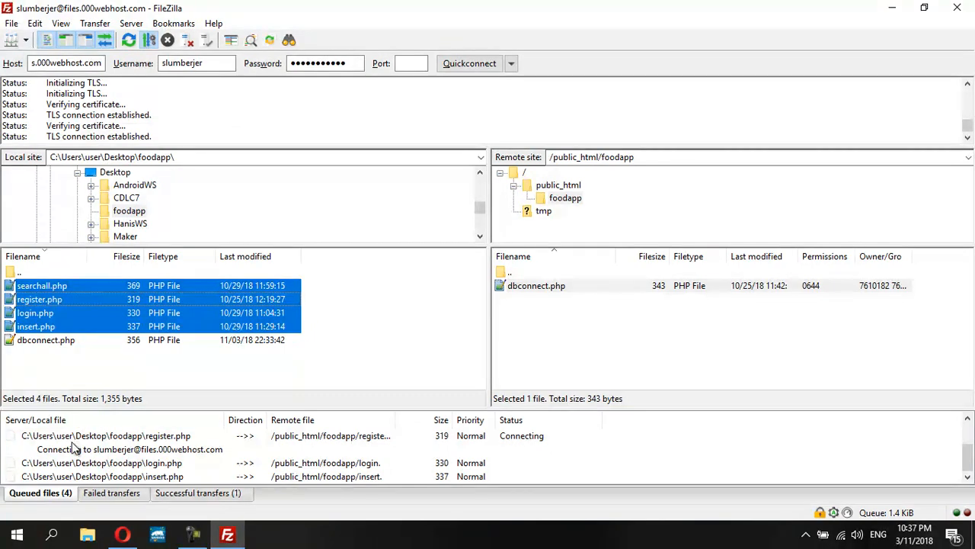
pyautogui.click(607, 334)
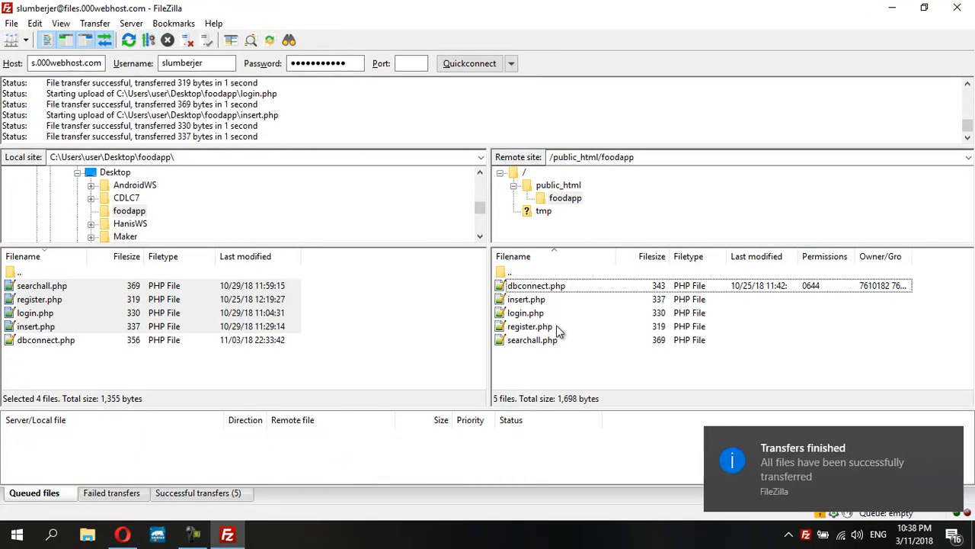
pyautogui.click(953, 440)
pyautogui.click(771, 383)
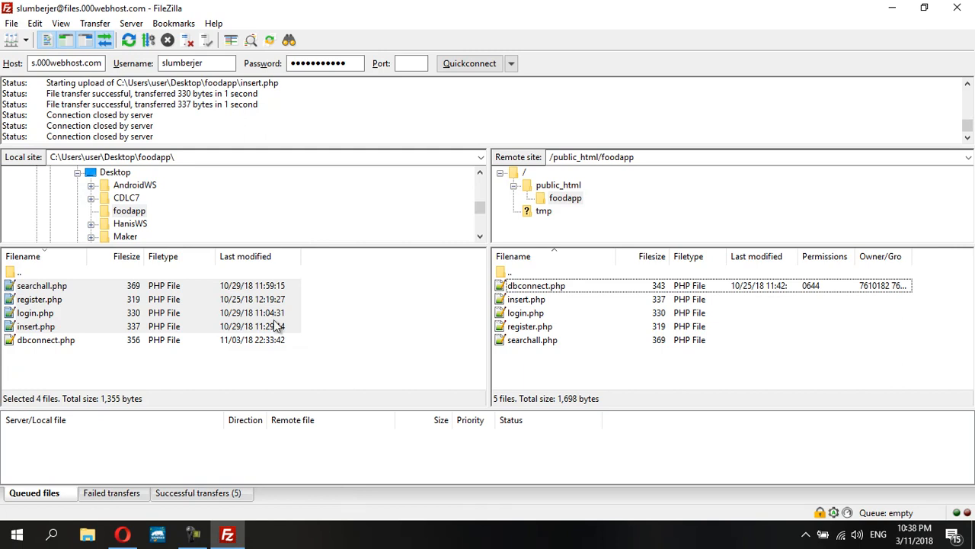
# Clear the local file selection and select only insert.php in the local foodapp folder.
pyautogui.click(126, 365)
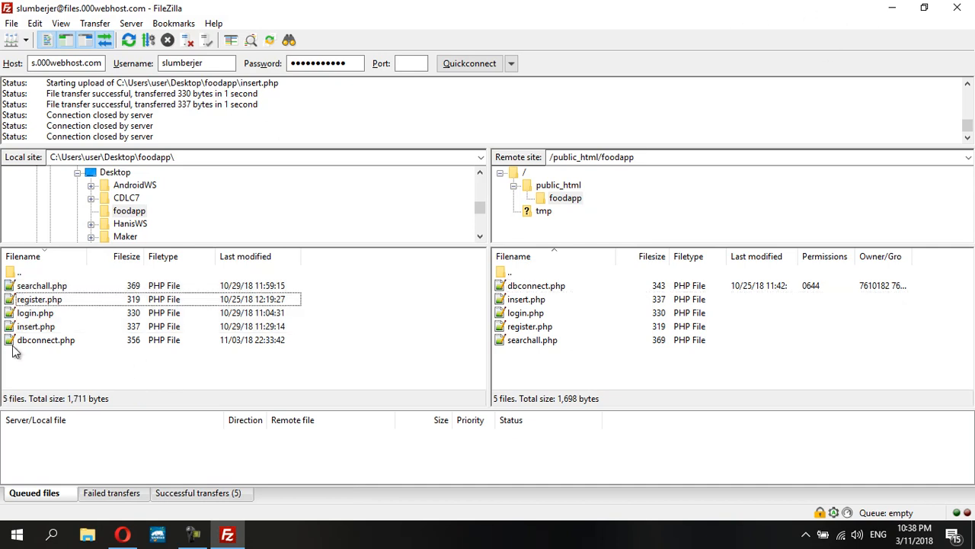
pyautogui.click(20, 327)
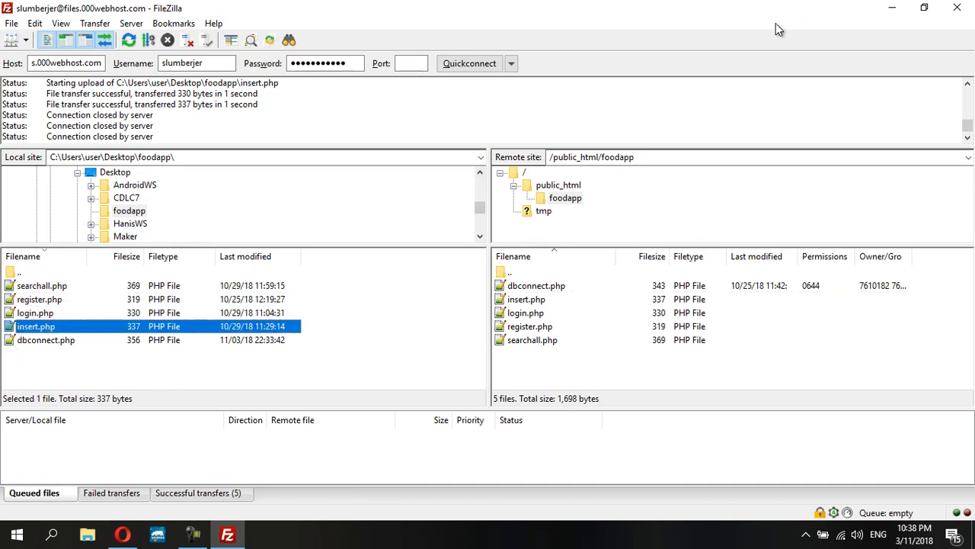
# Open login.php from the Desktop's foodapp folder in Notepad++ and review its code.
pyautogui.click(893, 8)
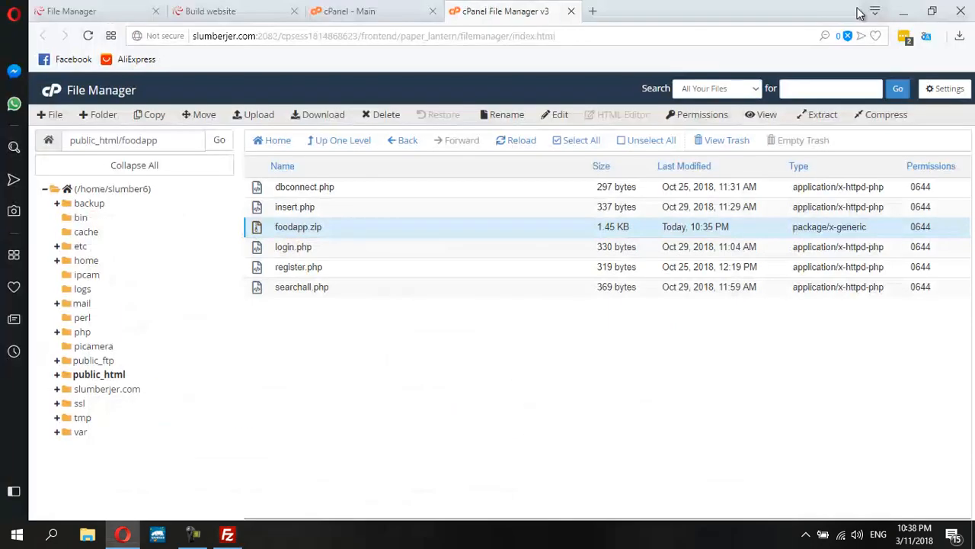
pyautogui.click(902, 12)
pyautogui.doubleClick(187, 236)
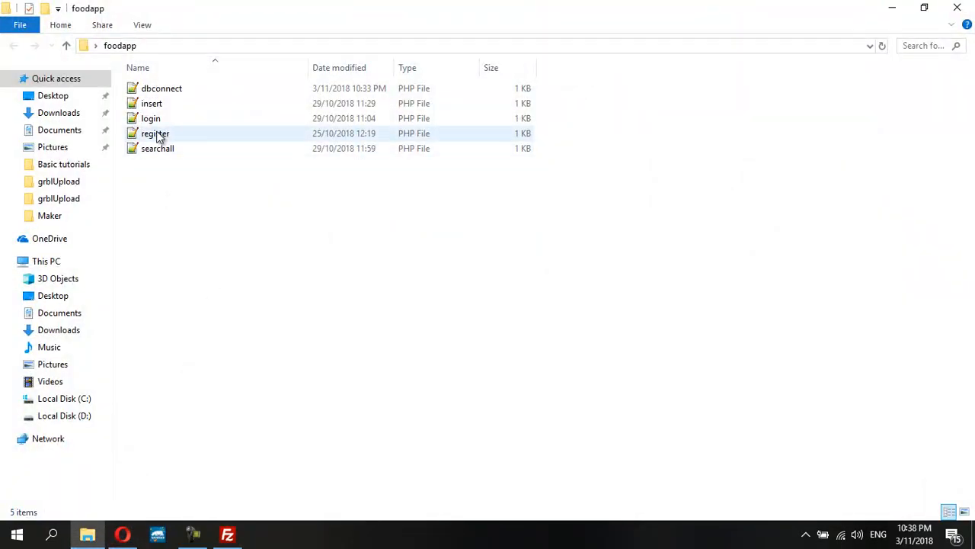
pyautogui.doubleClick(135, 124)
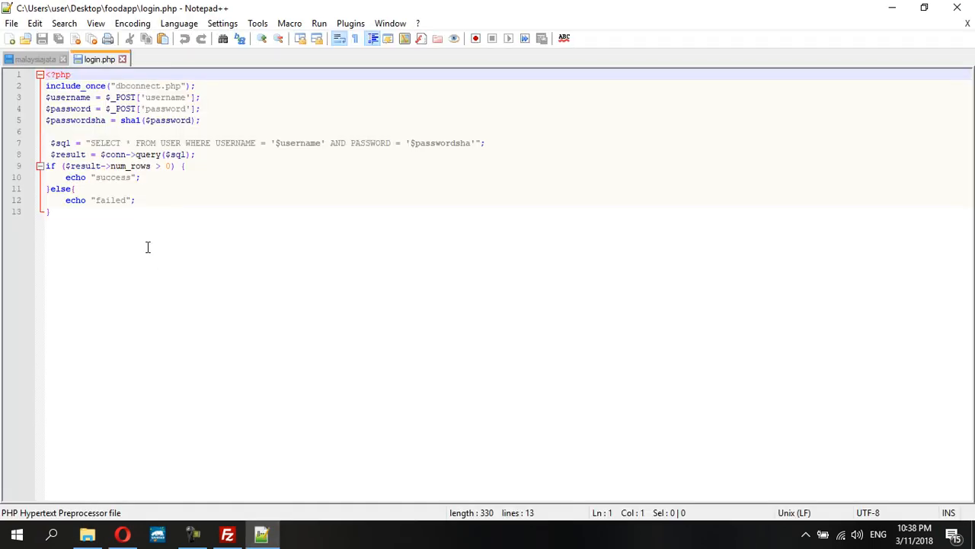
pyautogui.click(148, 246)
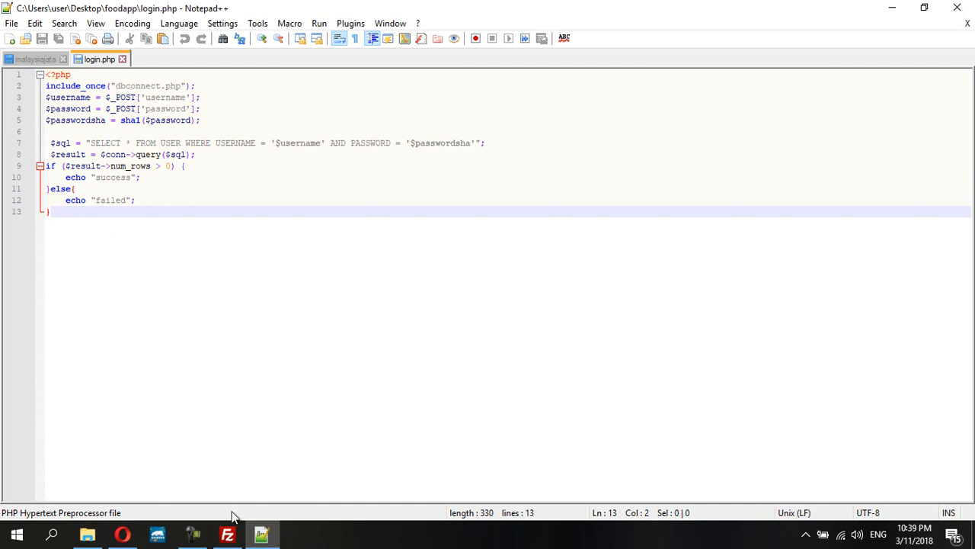
# Return to FileZilla and upload insert.php to the remote foodapp folder, overwriting the existing file for this transfer only.
pyautogui.click(227, 534)
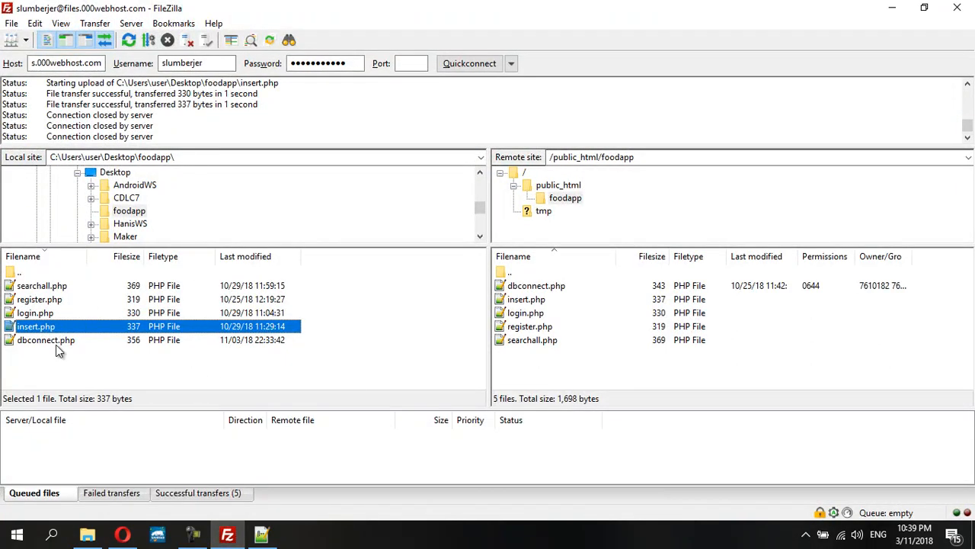
pyautogui.rightClick(125, 326)
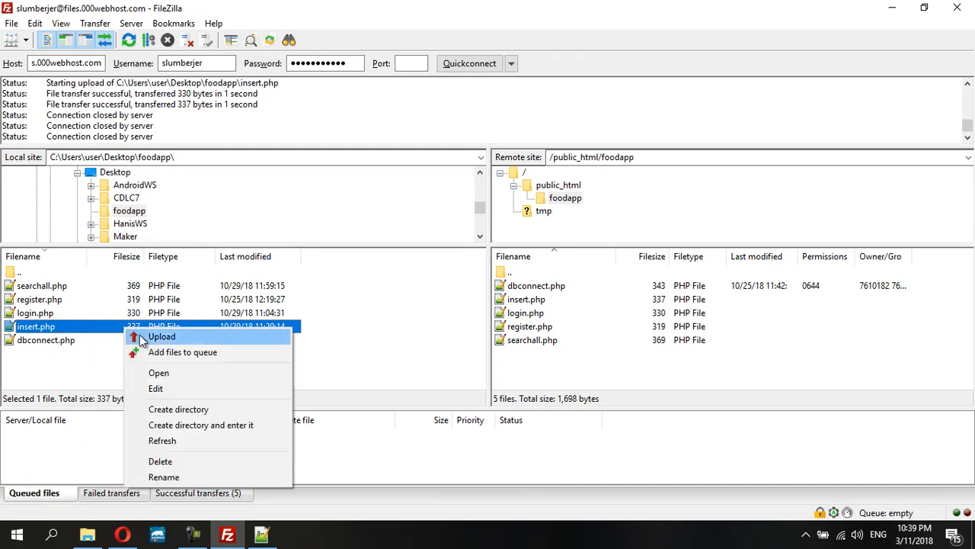
pyautogui.click(139, 336)
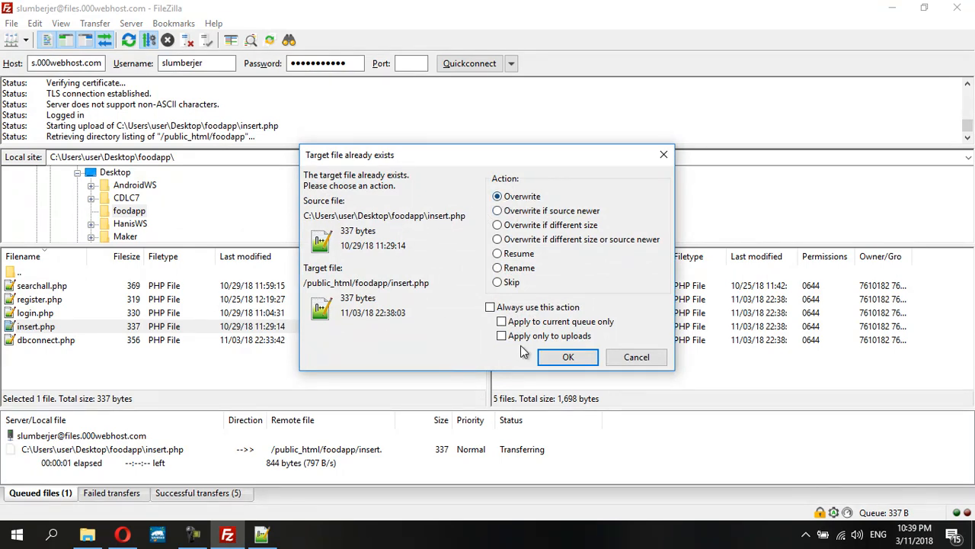
pyautogui.click(490, 308)
pyautogui.click(490, 306)
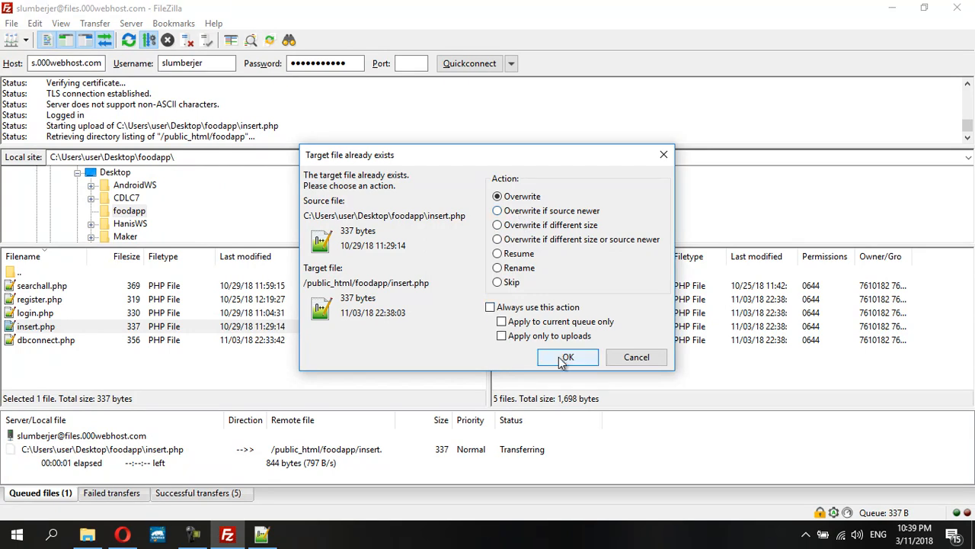
pyautogui.click(561, 359)
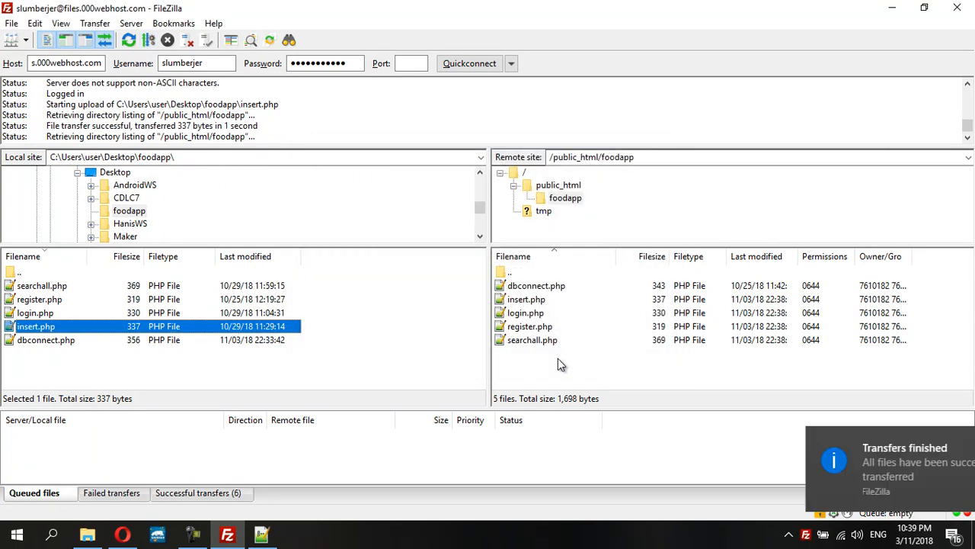
pyautogui.click(663, 391)
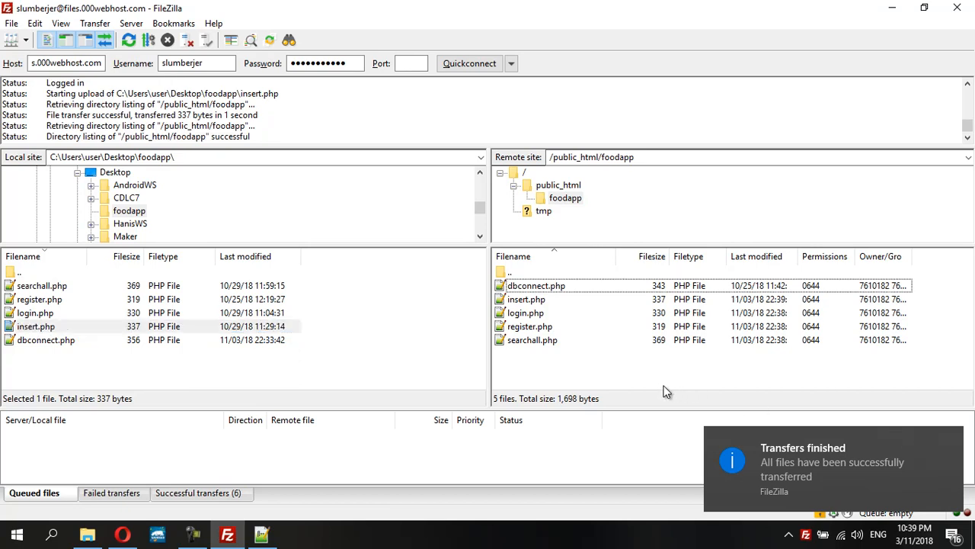